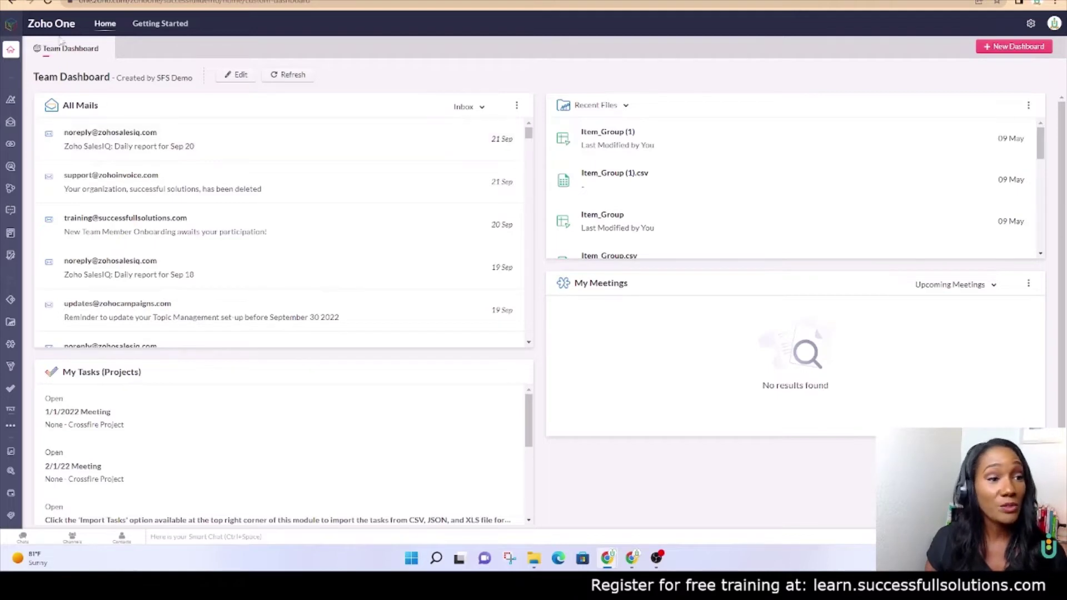
# Step: In the other Chrome window, go to the Zoho Projects site and list all its projects
pyautogui.moveTo(16, 167)
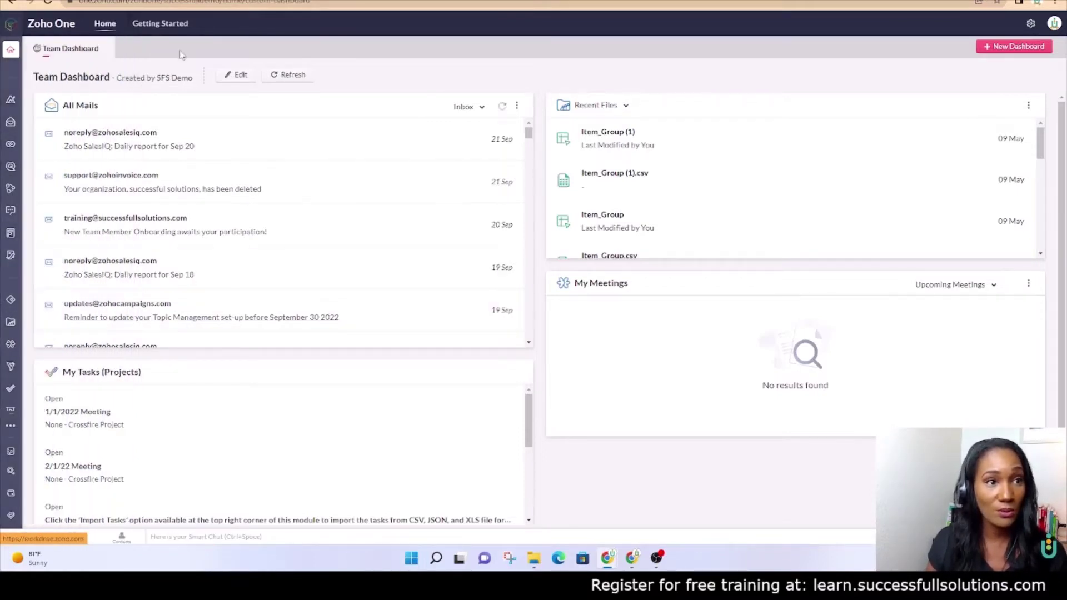
pyautogui.hotkey('alt', 'Tab')
pyautogui.click(196, 5)
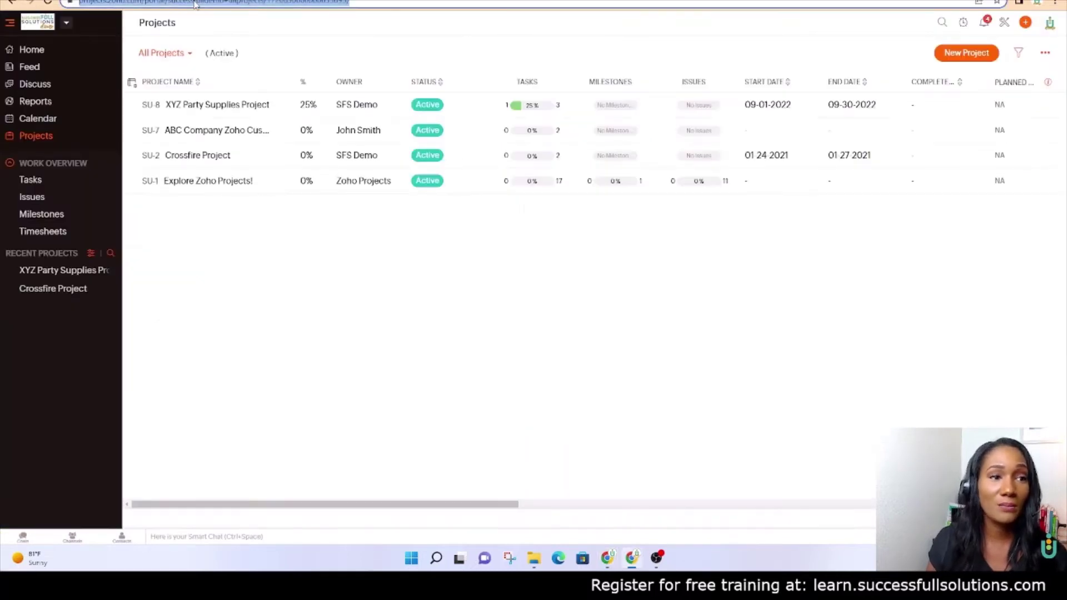
pyautogui.write('project')
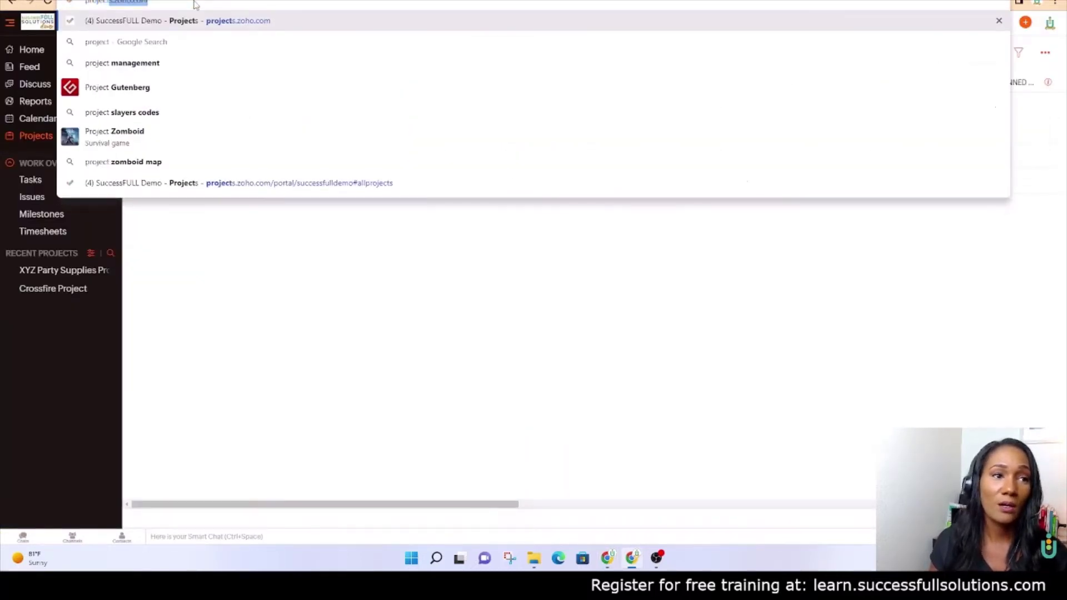
pyautogui.press('Return')
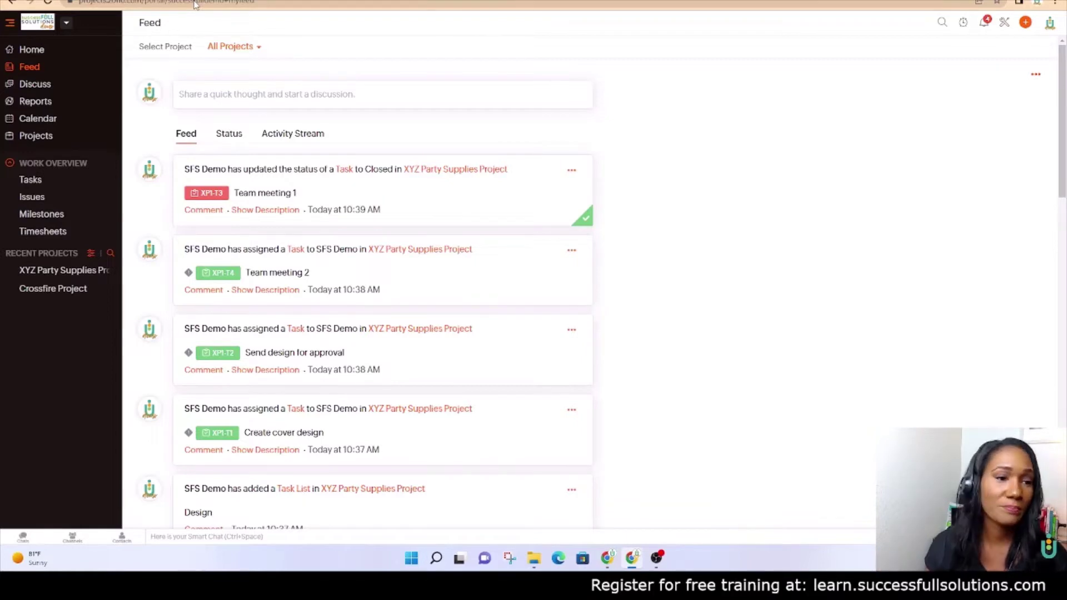
pyautogui.click(44, 142)
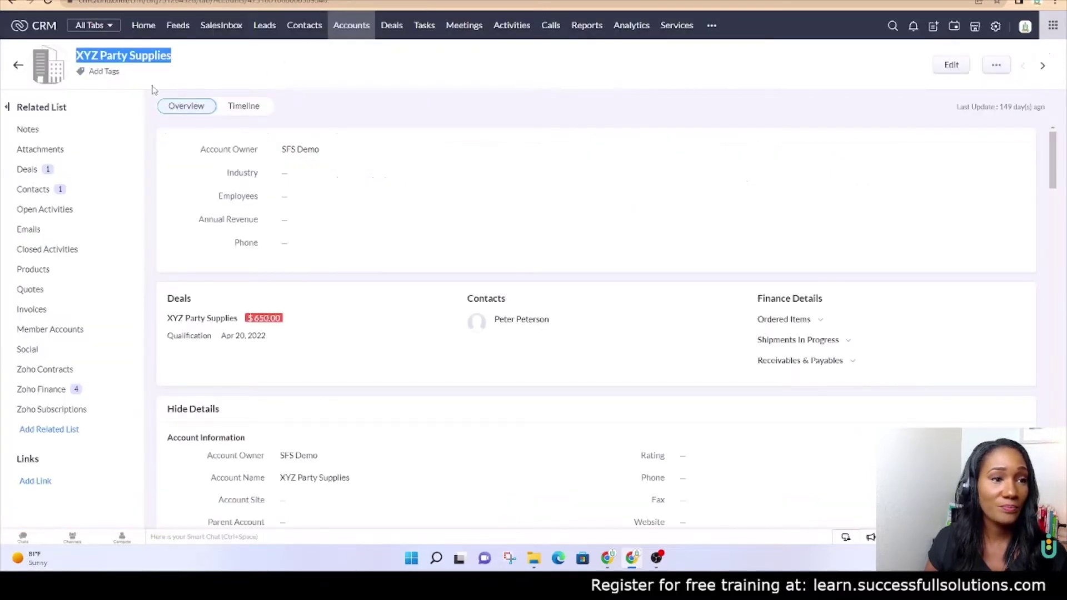
pyautogui.click(220, 58)
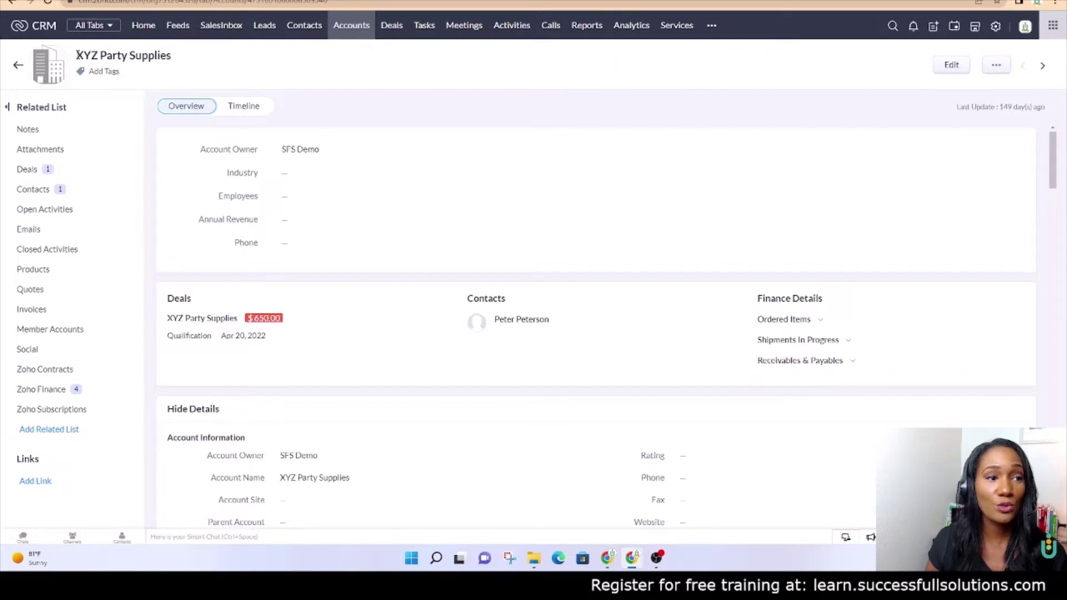
pyautogui.moveTo(76, 55); pyautogui.dragTo(210, 58)
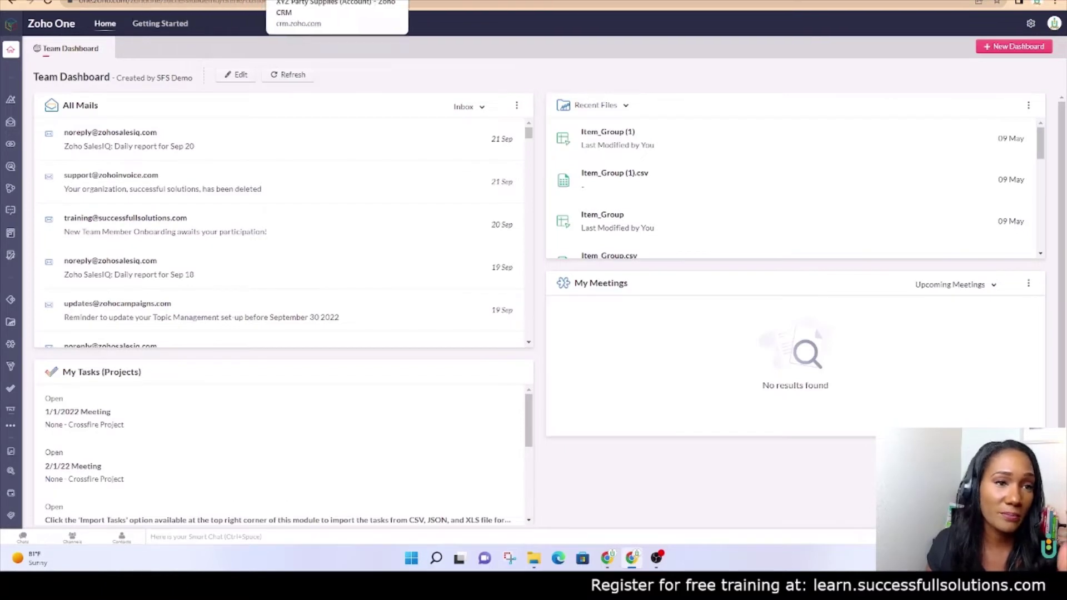
pyautogui.click(311, 1)
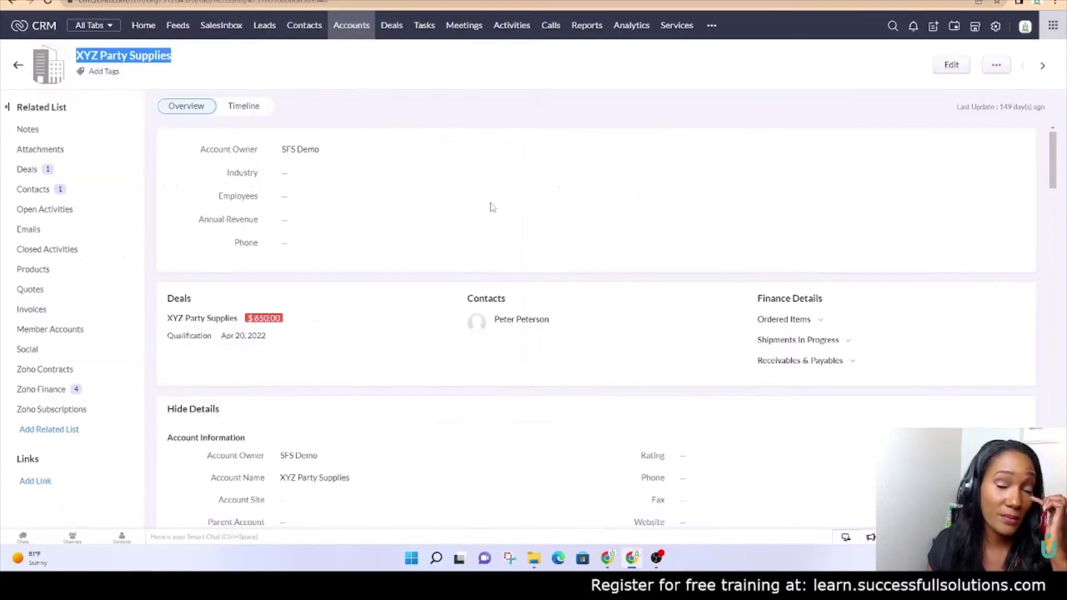
# Step: From Settings, browse Marketplace > Zoho integrations and start the Zoho Projects setup
pyautogui.click(995, 33)
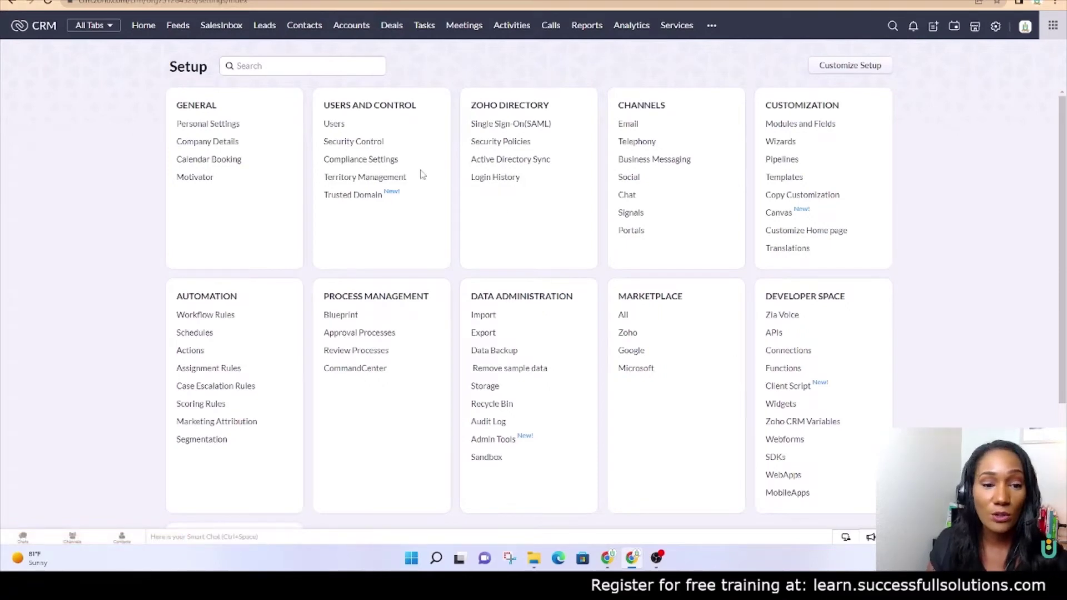
pyautogui.click(628, 333)
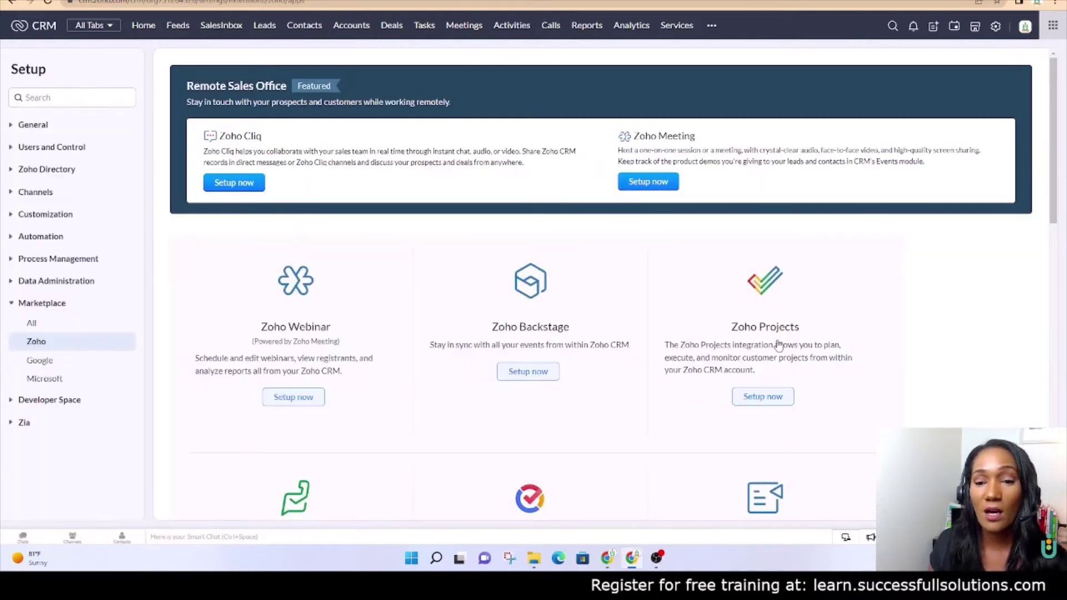
pyautogui.scroll(-9, 778, 339)
pyautogui.scroll(-5, 816, 398)
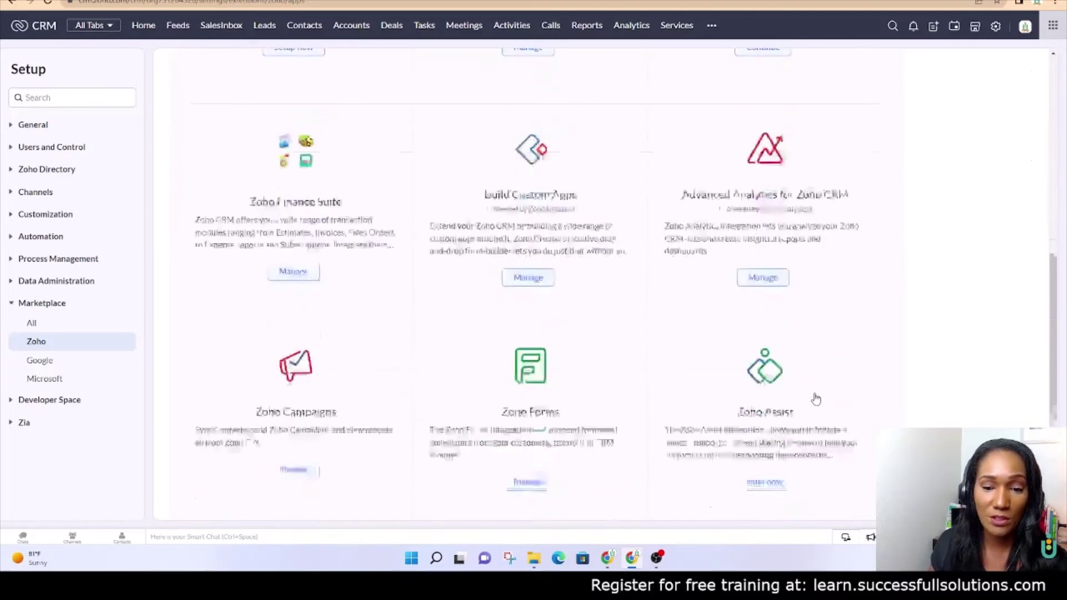
pyautogui.scroll(9, 815, 399)
pyautogui.scroll(5, 816, 399)
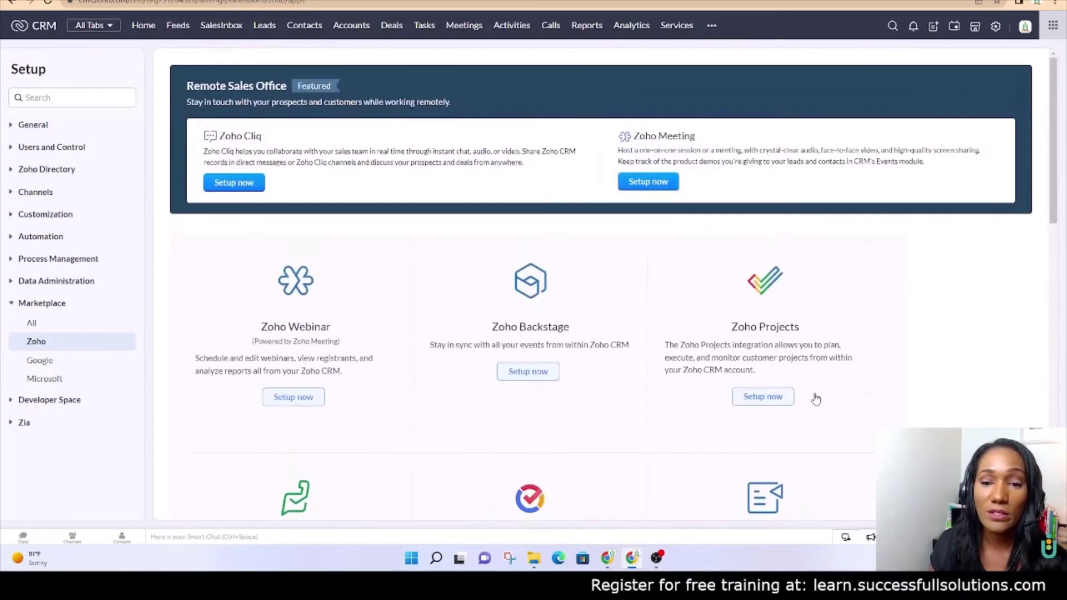
pyautogui.click(759, 397)
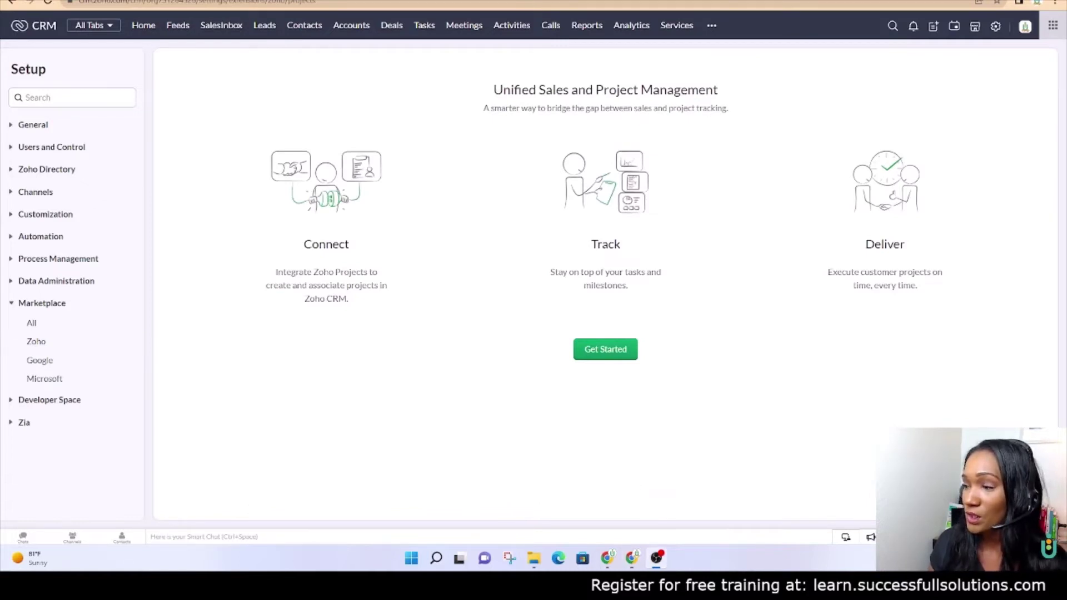
# Step: Select the successfulldemo portal for the integration and open the Fields Mapping page
pyautogui.click(603, 355)
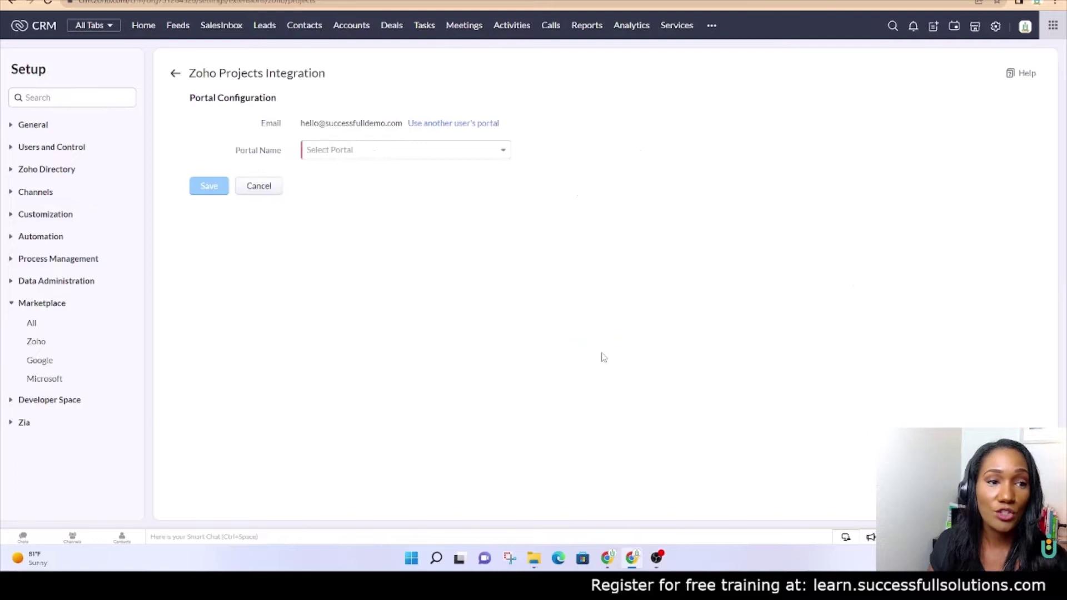
pyautogui.click(348, 158)
pyautogui.click(348, 174)
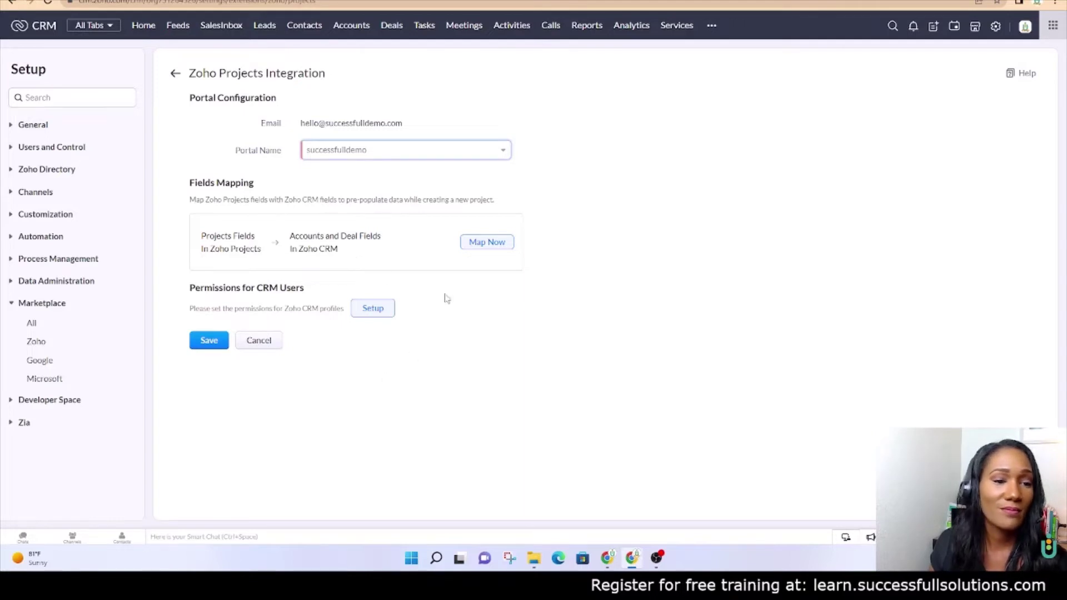
pyautogui.click(496, 242)
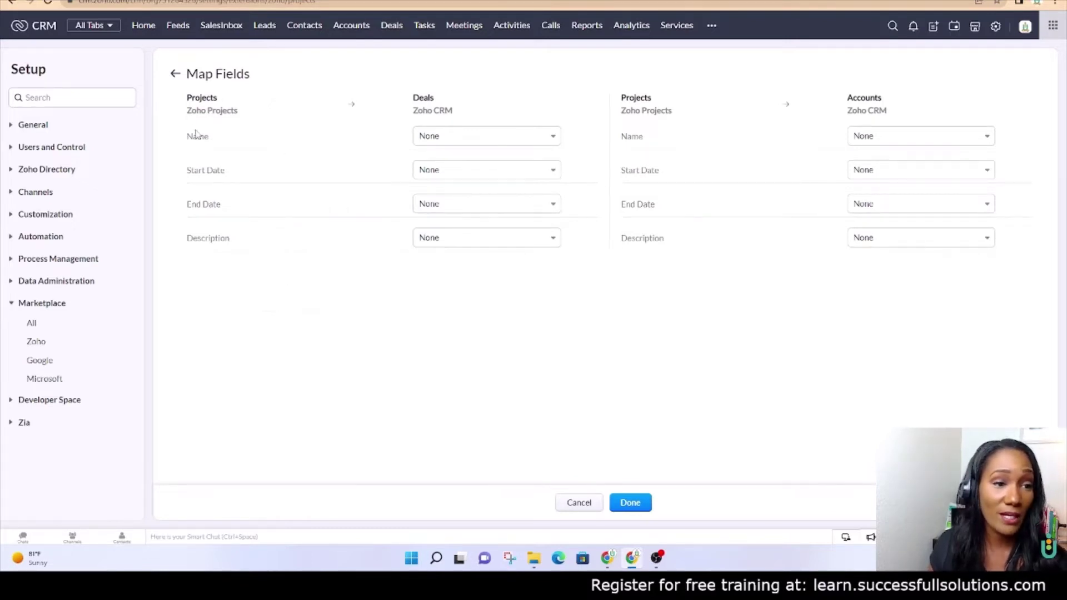
# Step: Map Name to Deal Name, End Date to Closing Date, Description to Description; leave the others None
pyautogui.click(452, 136)
pyautogui.click(444, 201)
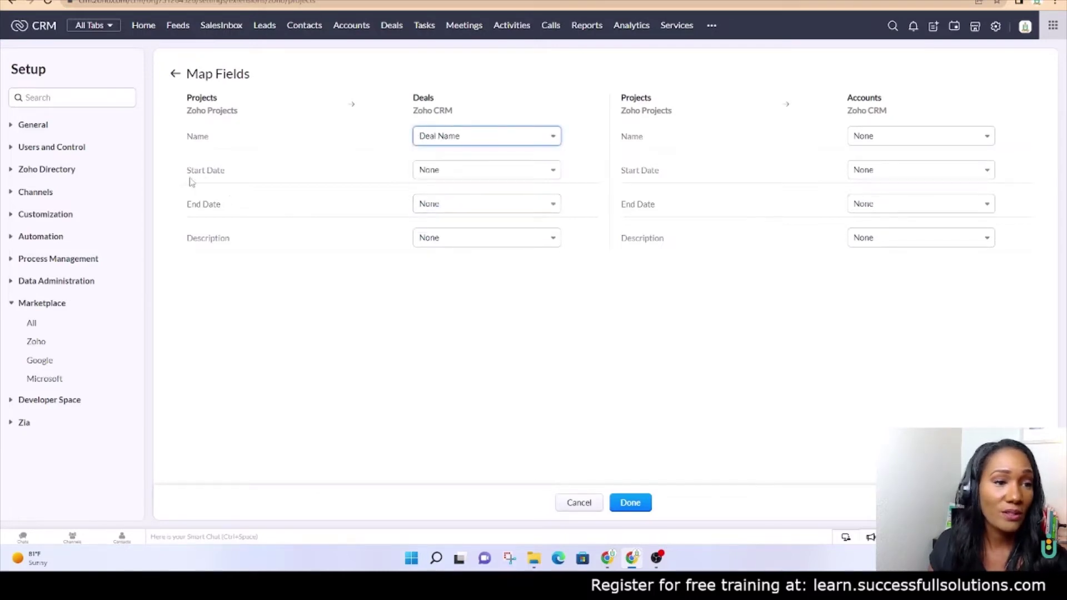
pyautogui.click(432, 172)
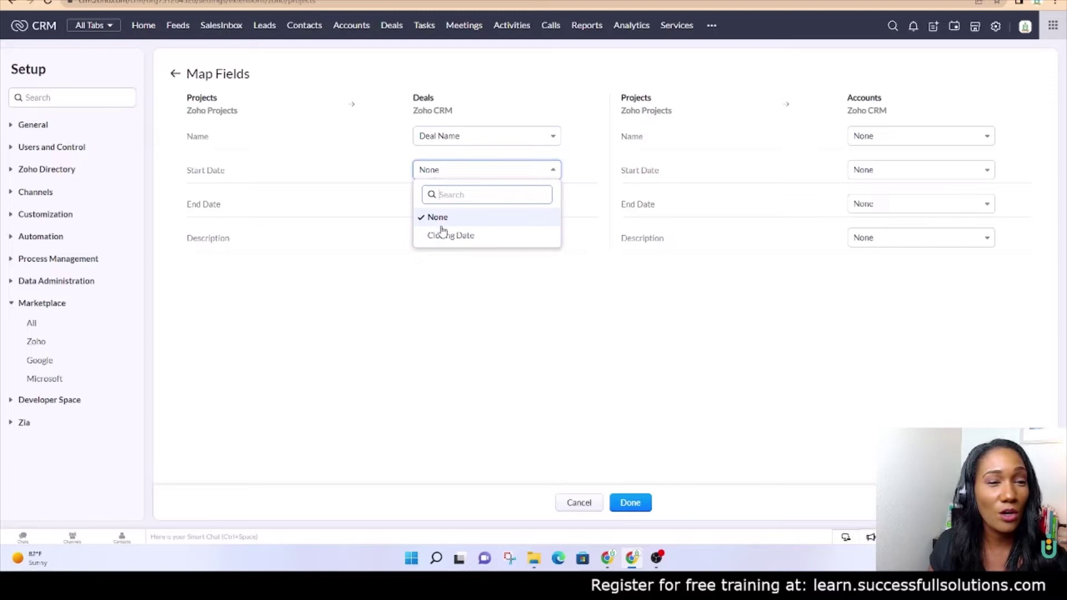
pyautogui.click(244, 280)
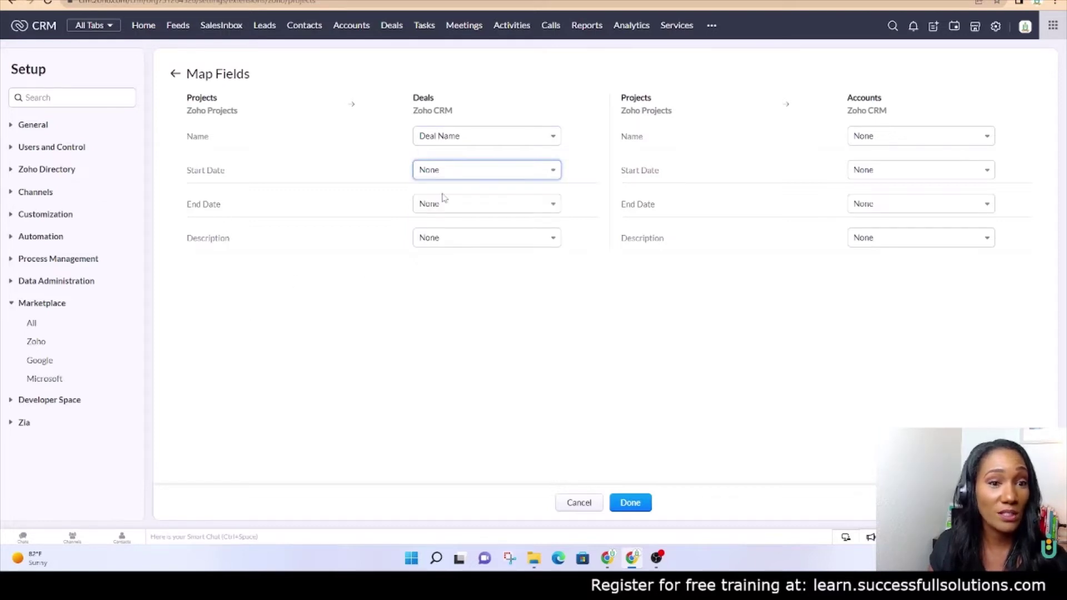
pyautogui.click(459, 206)
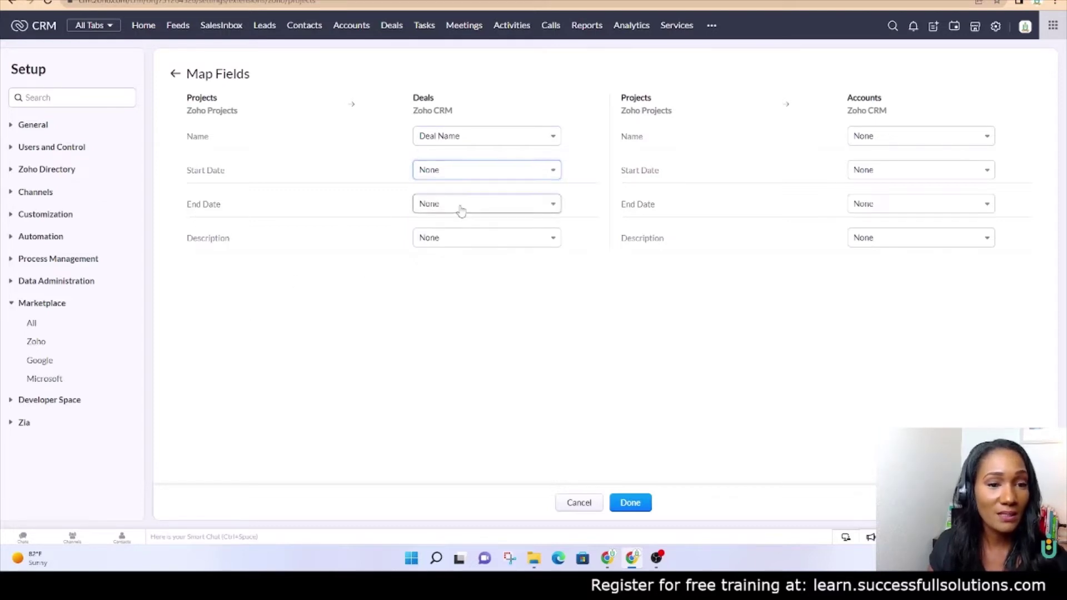
pyautogui.click(449, 270)
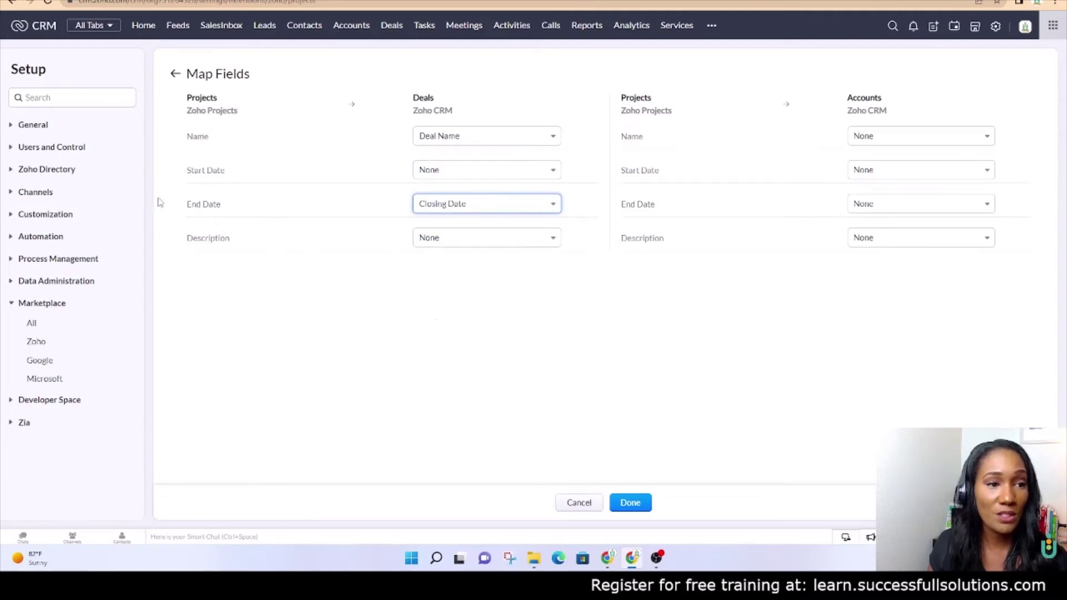
pyautogui.click(436, 239)
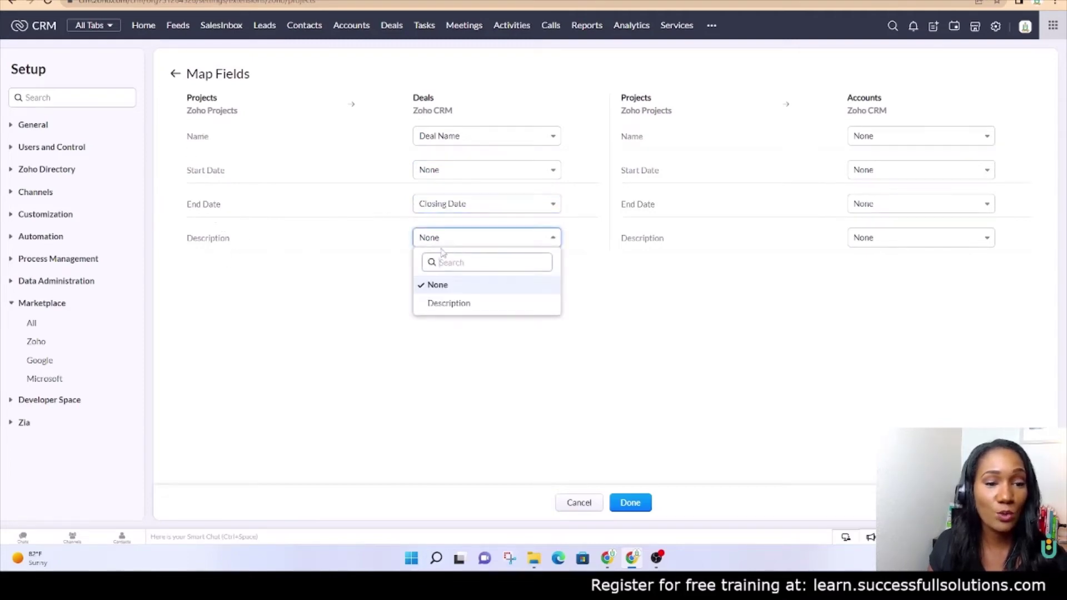
pyautogui.click(465, 305)
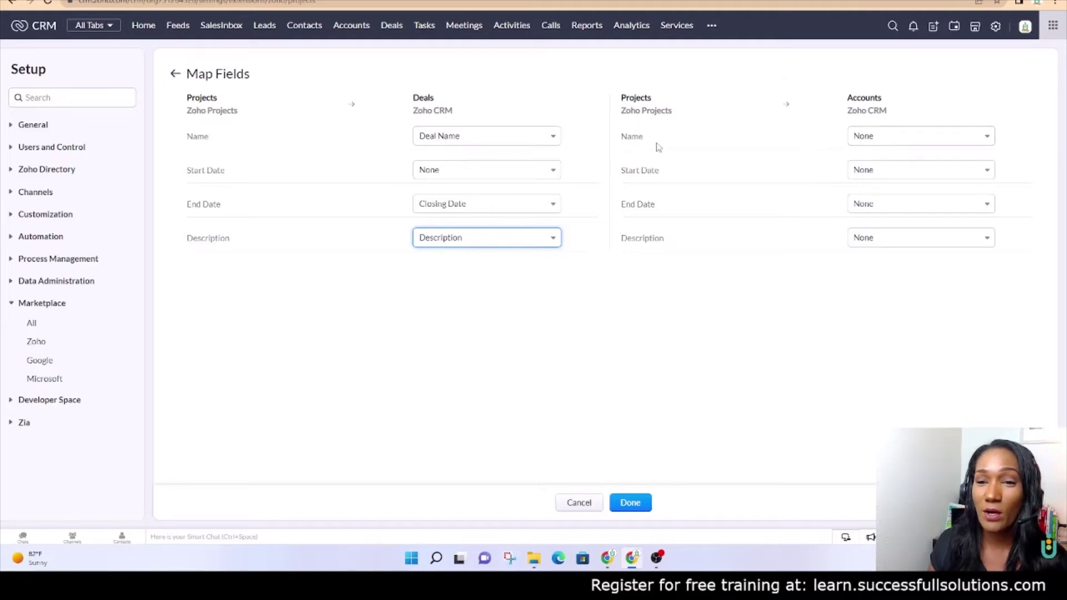
pyautogui.click(861, 143)
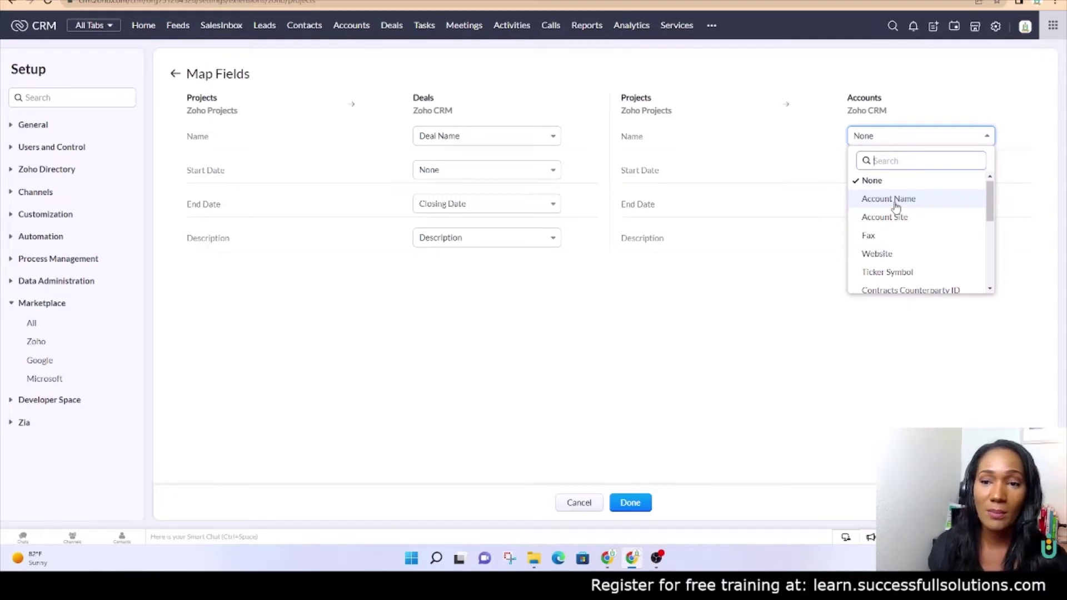
pyautogui.click(719, 349)
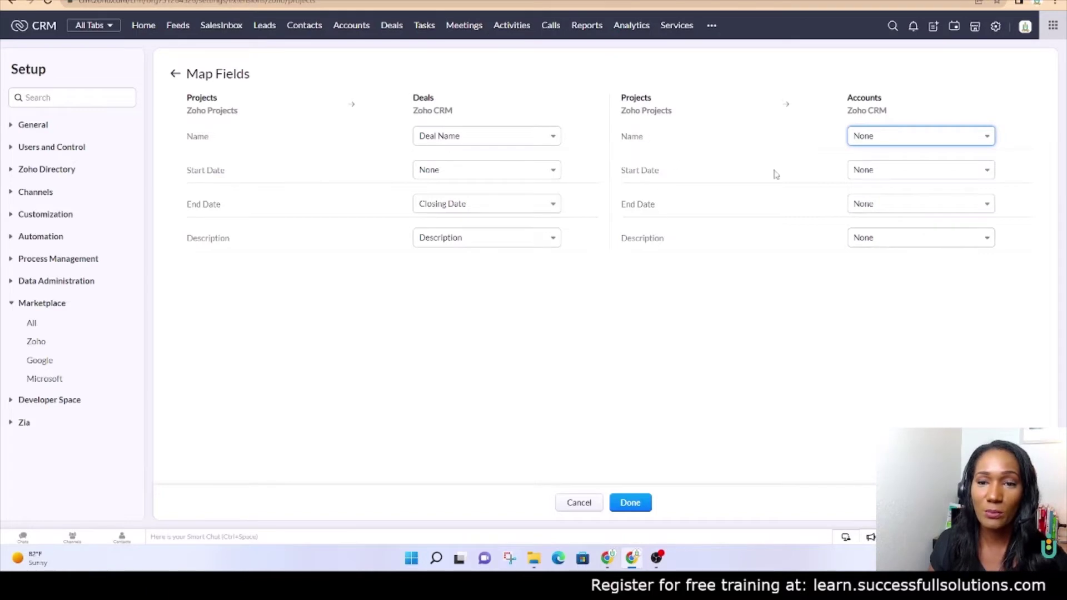
# Step: Finish mapping, grant Administrator and Standard profiles full project permissions, and save the integration
pyautogui.click(626, 507)
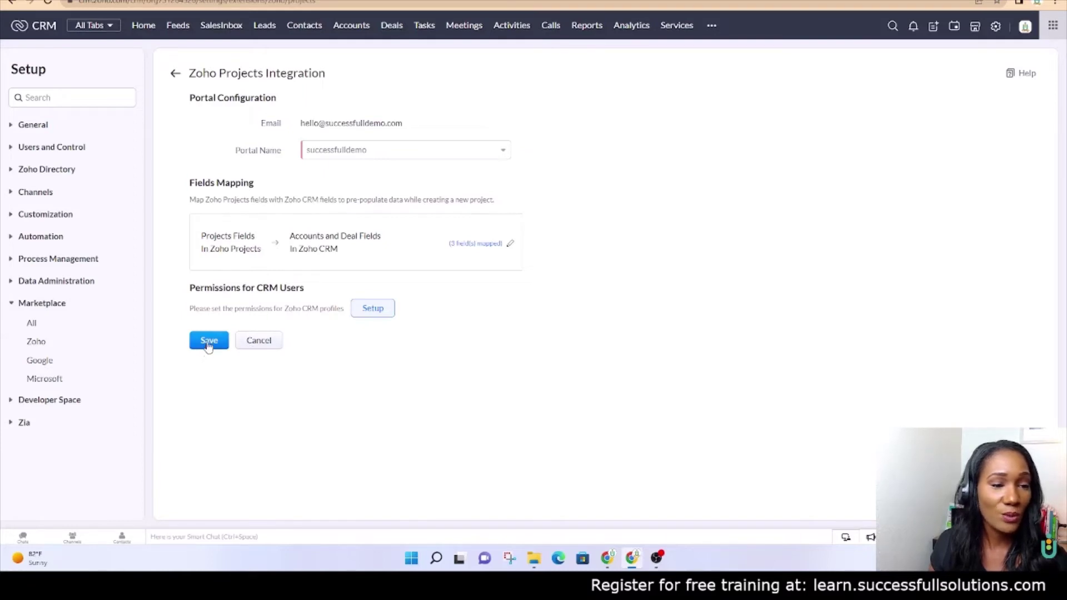
pyautogui.click(362, 311)
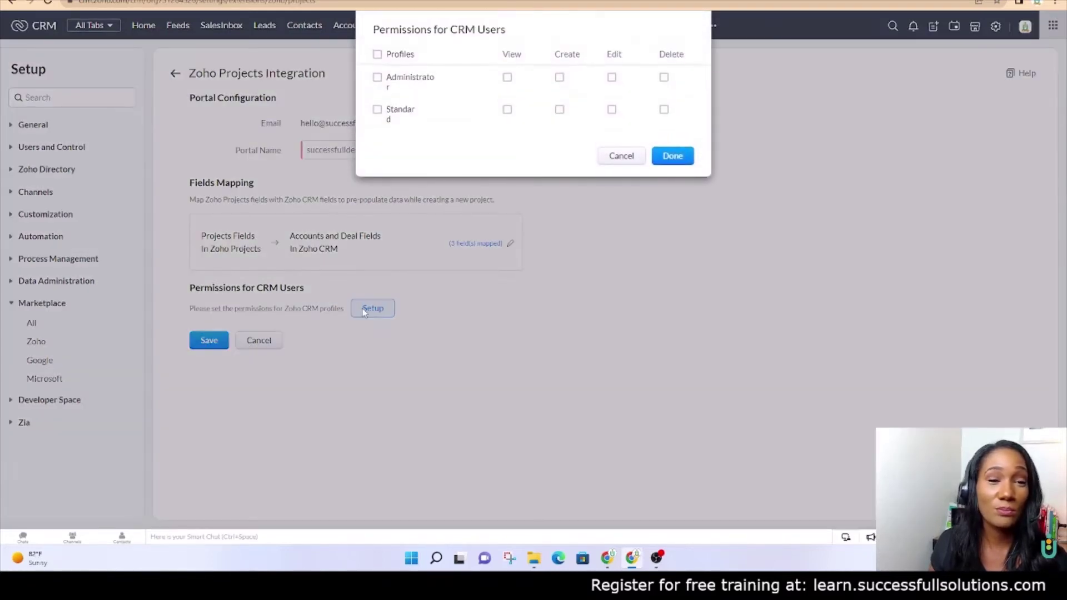
pyautogui.click(377, 77)
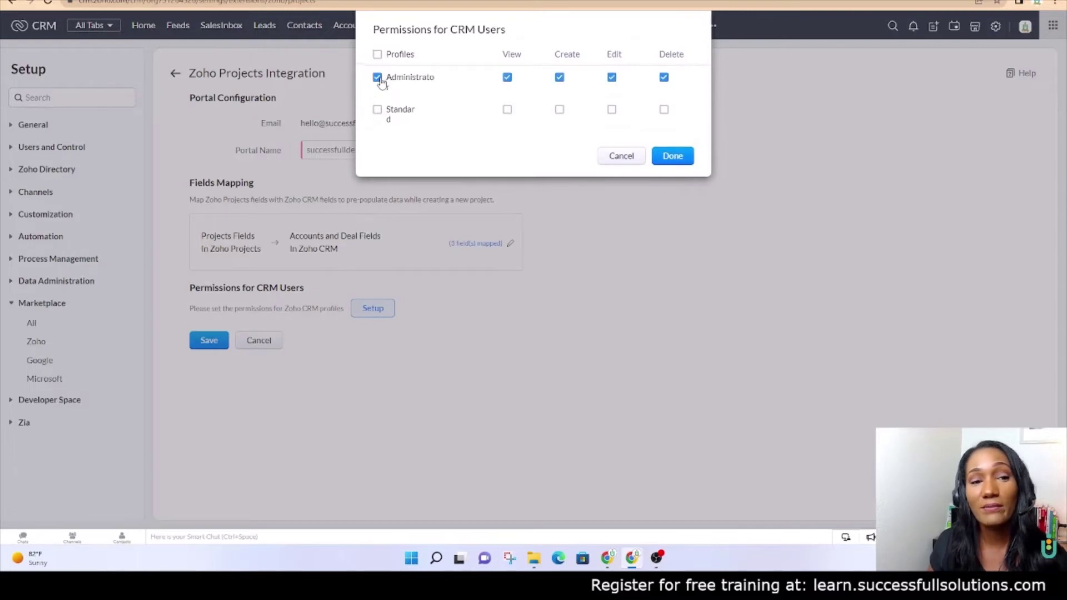
pyautogui.click(377, 109)
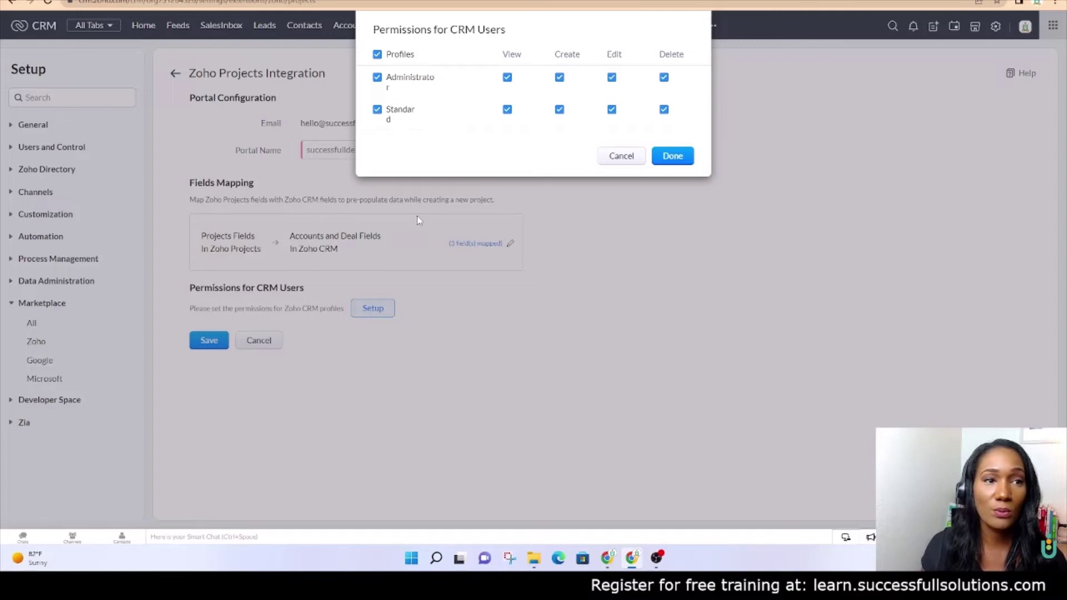
pyautogui.click(668, 155)
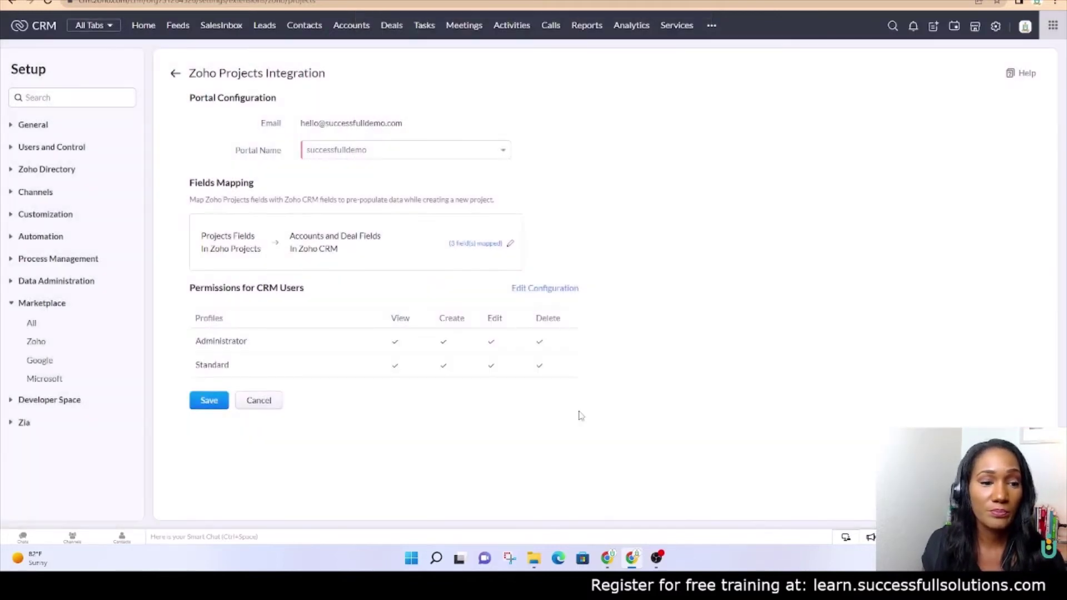
pyautogui.click(209, 400)
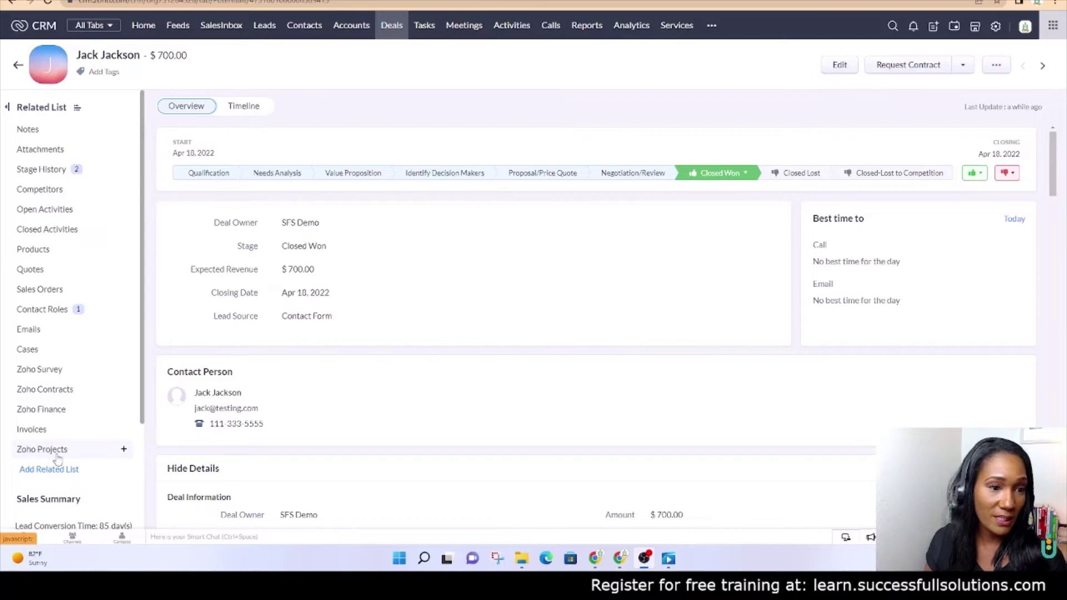
# Step: Start a new project from the deal's Zoho Projects section with currency USD-US Dollar
pyautogui.click(56, 456)
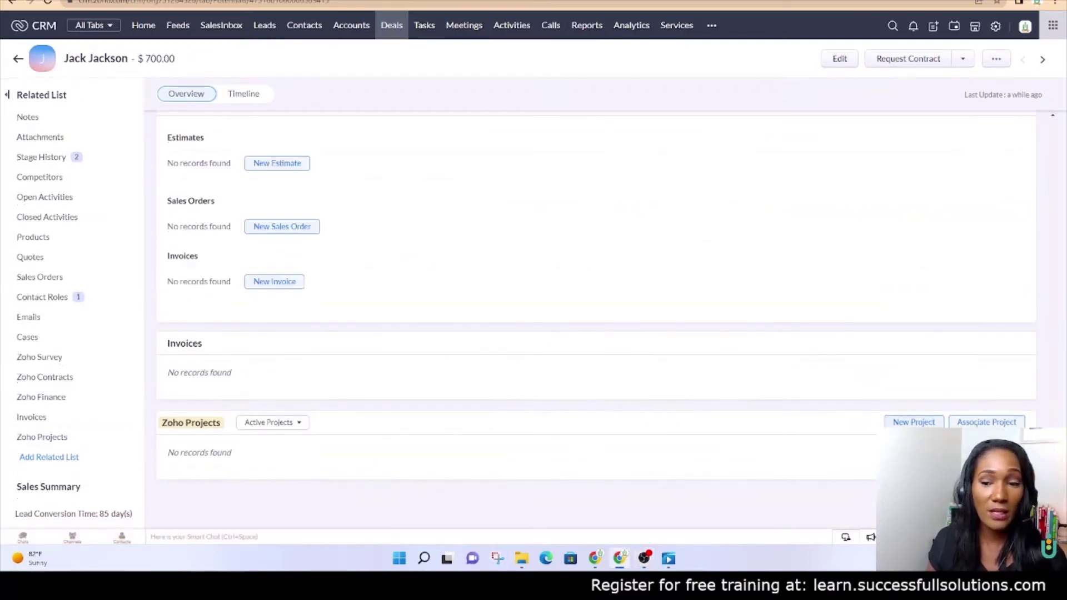
pyautogui.click(913, 424)
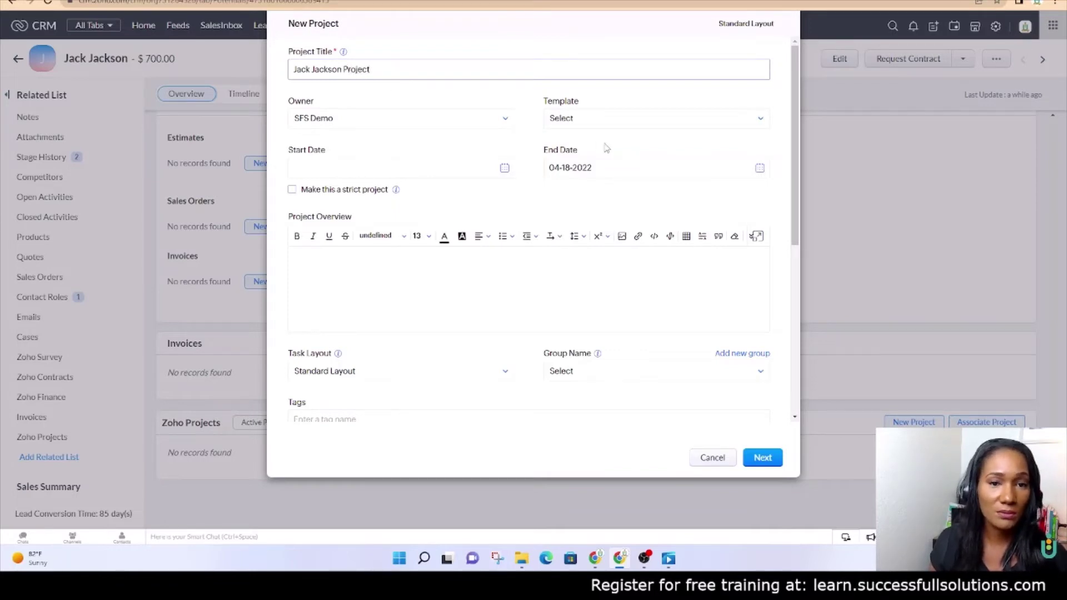
pyautogui.scroll(-5, 310, 281)
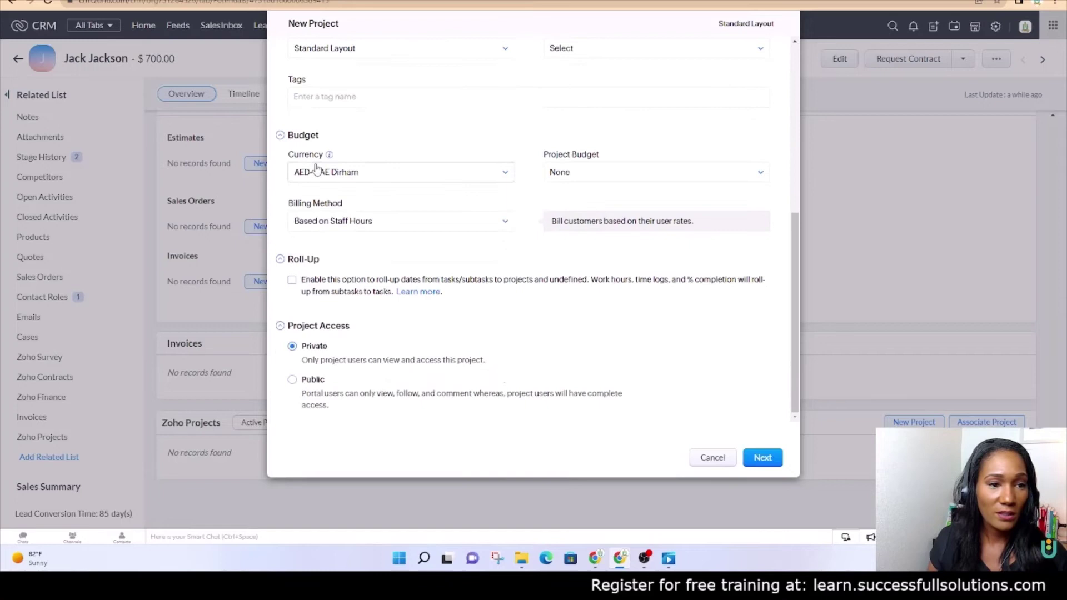
pyautogui.click(325, 171)
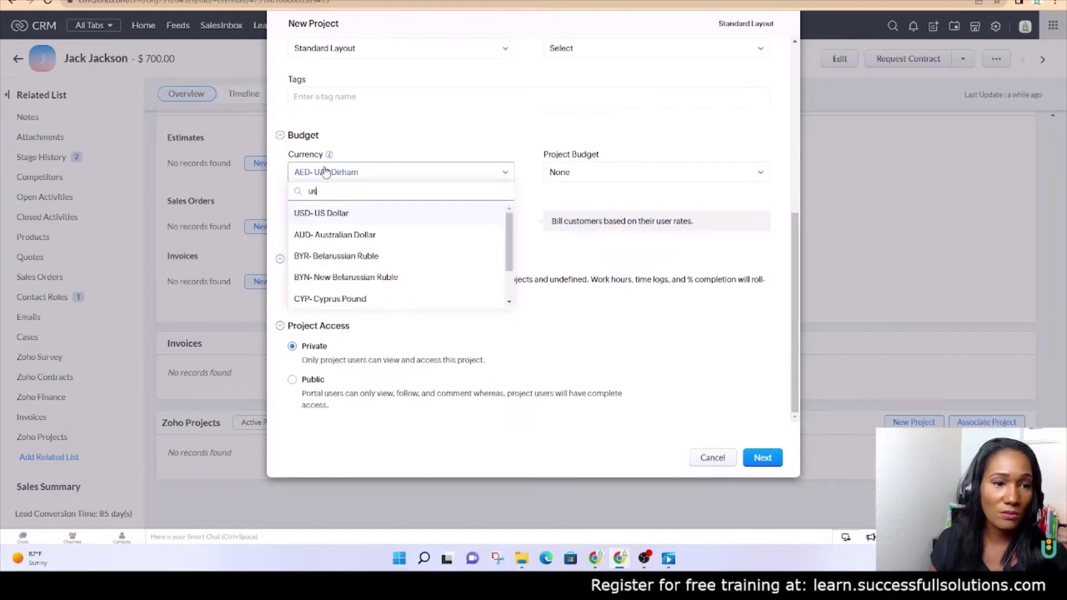
pyautogui.click(342, 213)
pyautogui.click(763, 459)
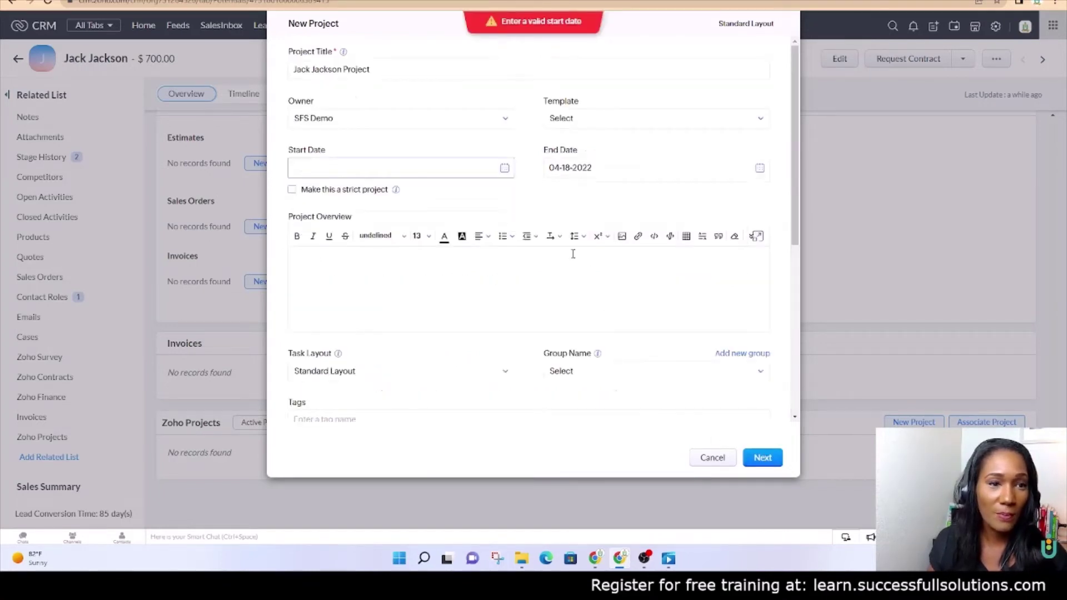
# Step: Set the project's start date to 09-21-2022 and end date to 09-23-2022
pyautogui.click(417, 168)
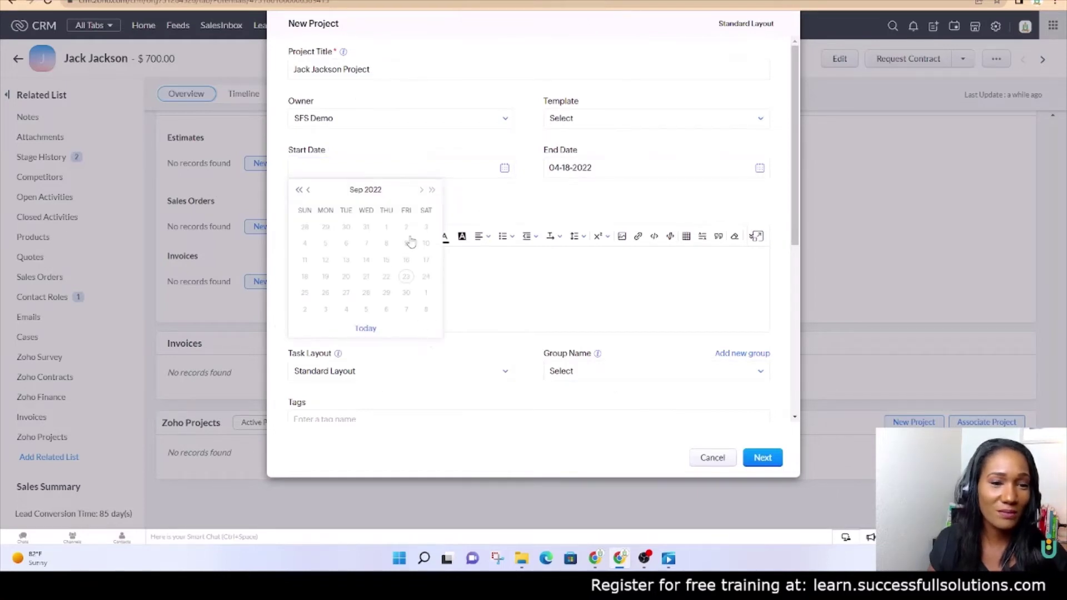
pyautogui.click(362, 328)
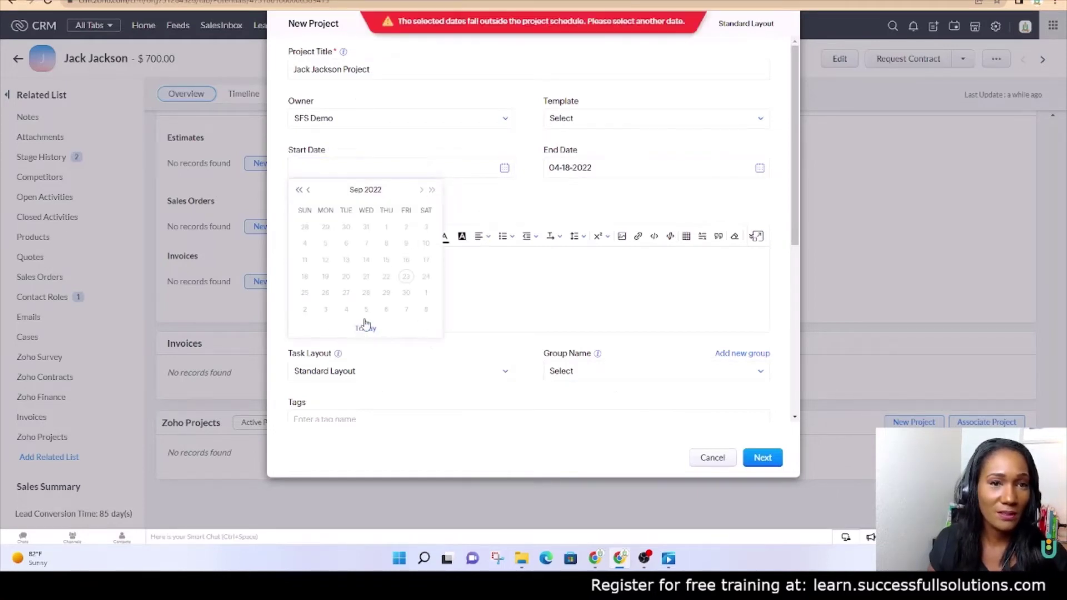
pyautogui.click(520, 198)
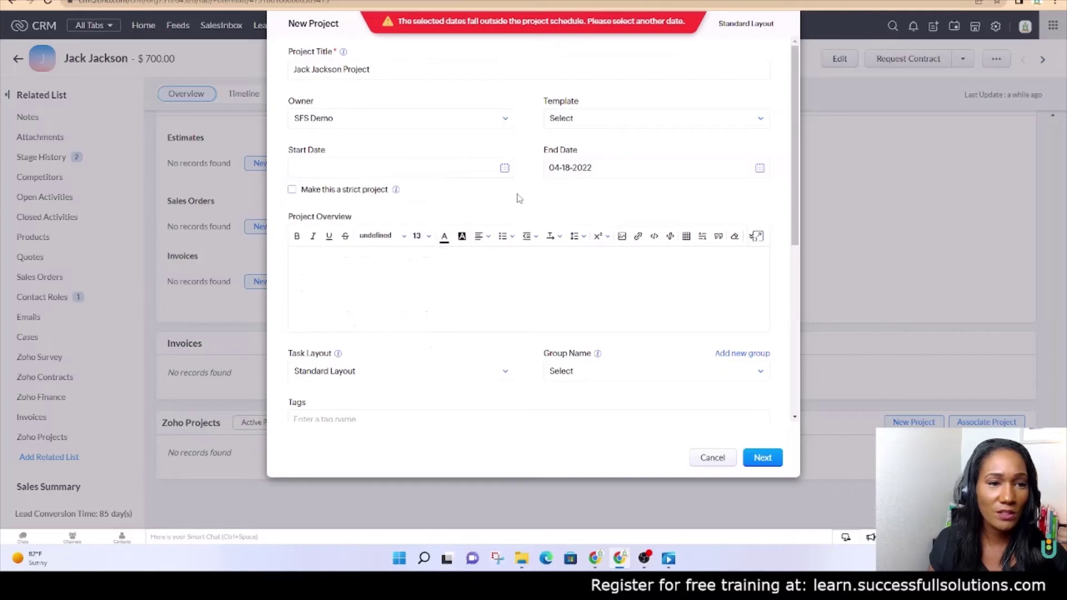
pyautogui.click(587, 171)
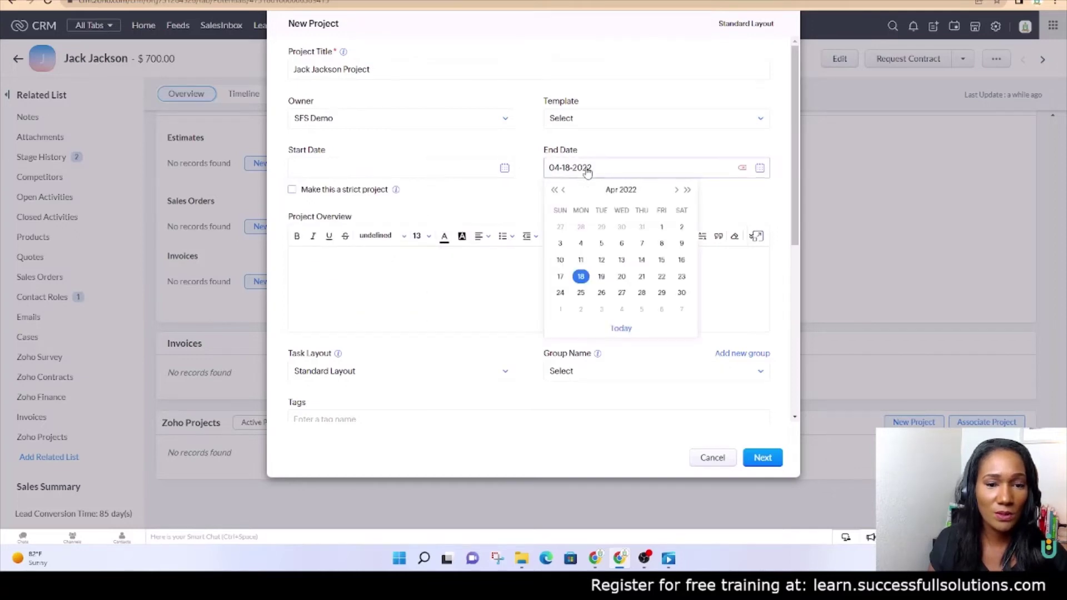
pyautogui.click(621, 328)
pyautogui.click(389, 167)
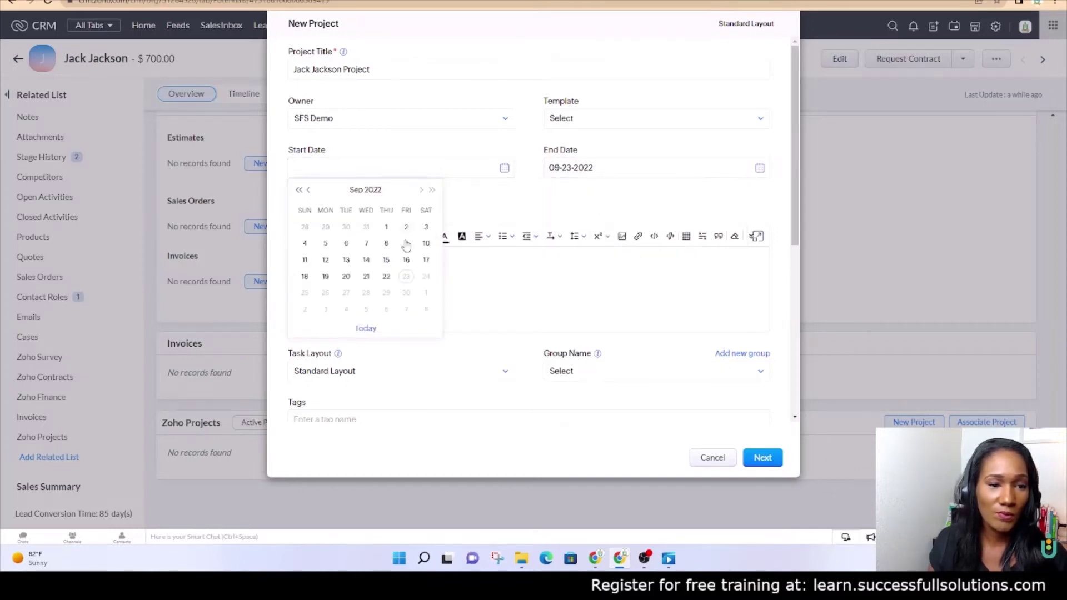
pyautogui.click(365, 277)
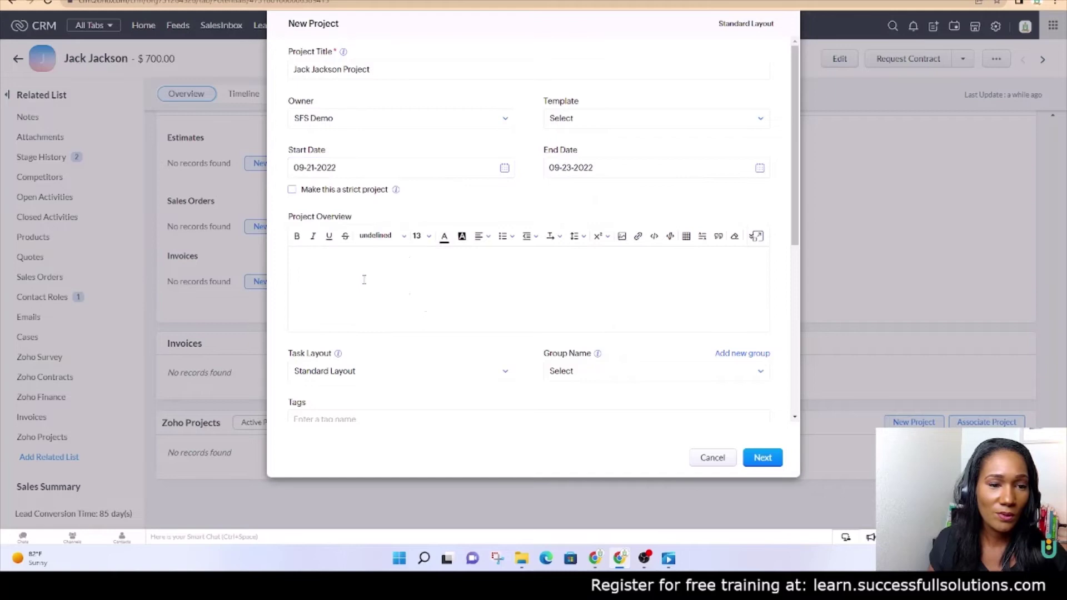
# Step: Move past the client and users step, save the project, and view the deal's projects list
pyautogui.click(760, 456)
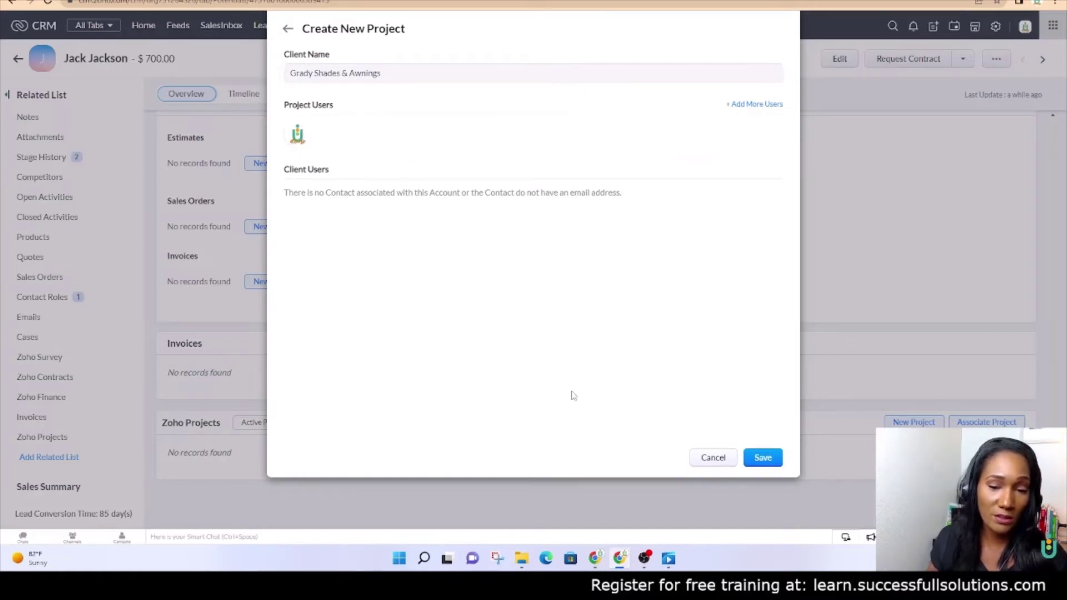
pyautogui.click(750, 458)
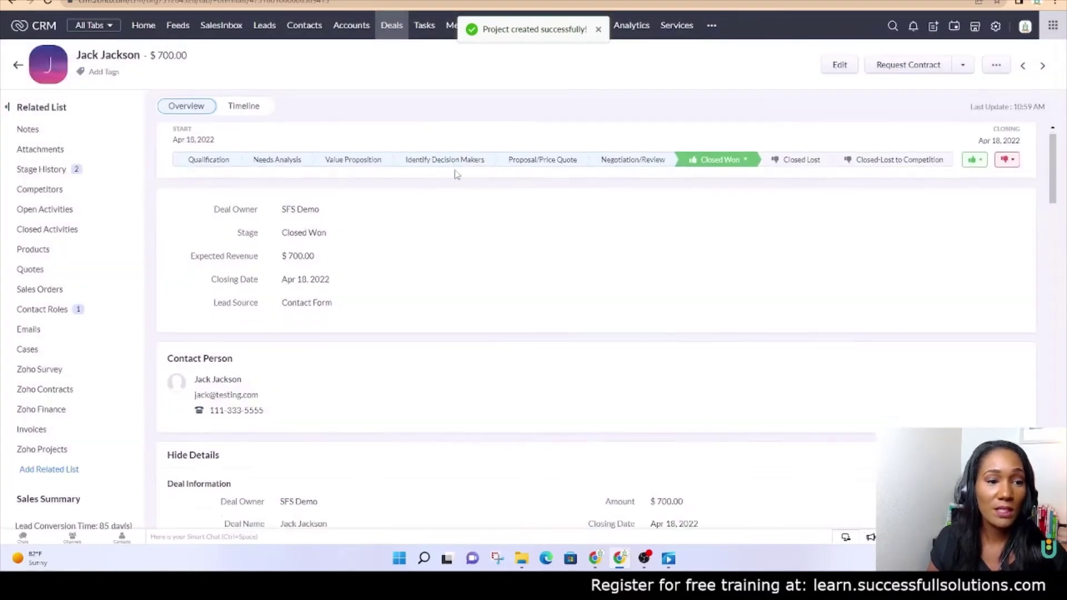
pyautogui.click(122, 316)
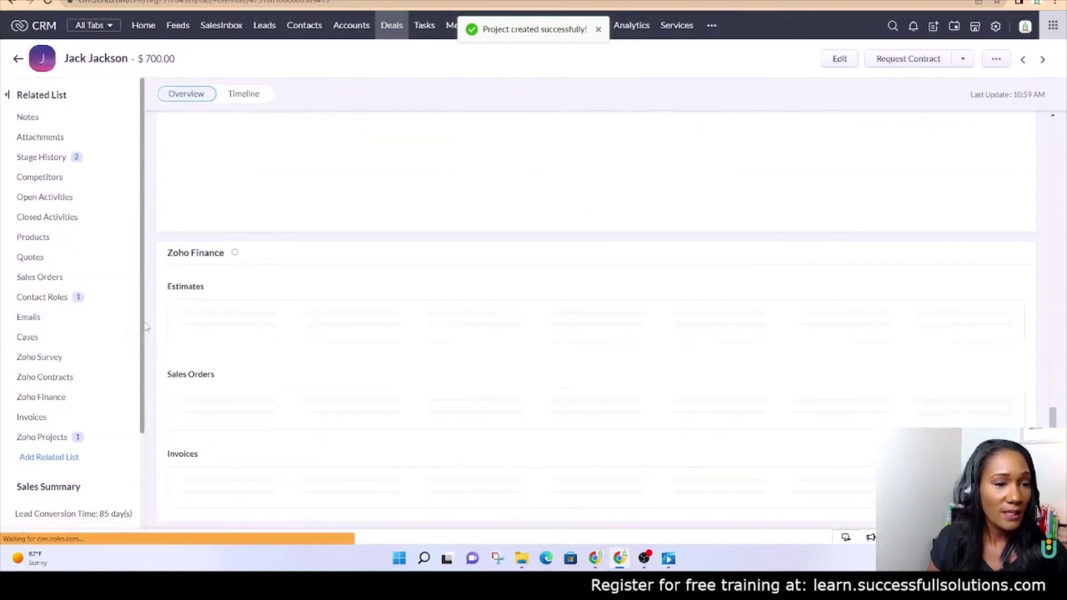
pyautogui.scroll(-5, 245, 329)
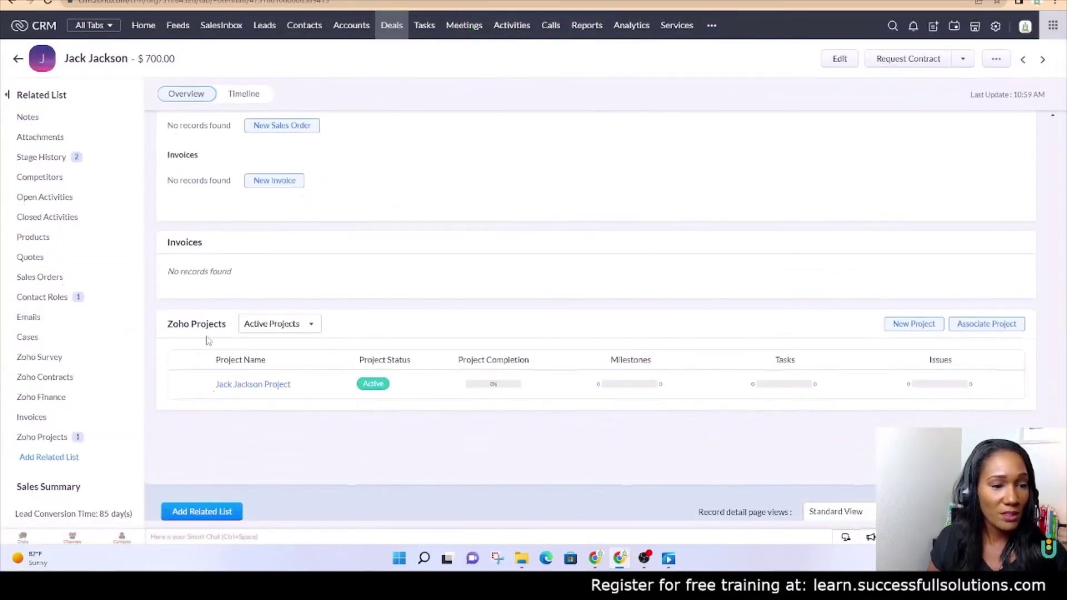
pyautogui.moveTo(251, 393)
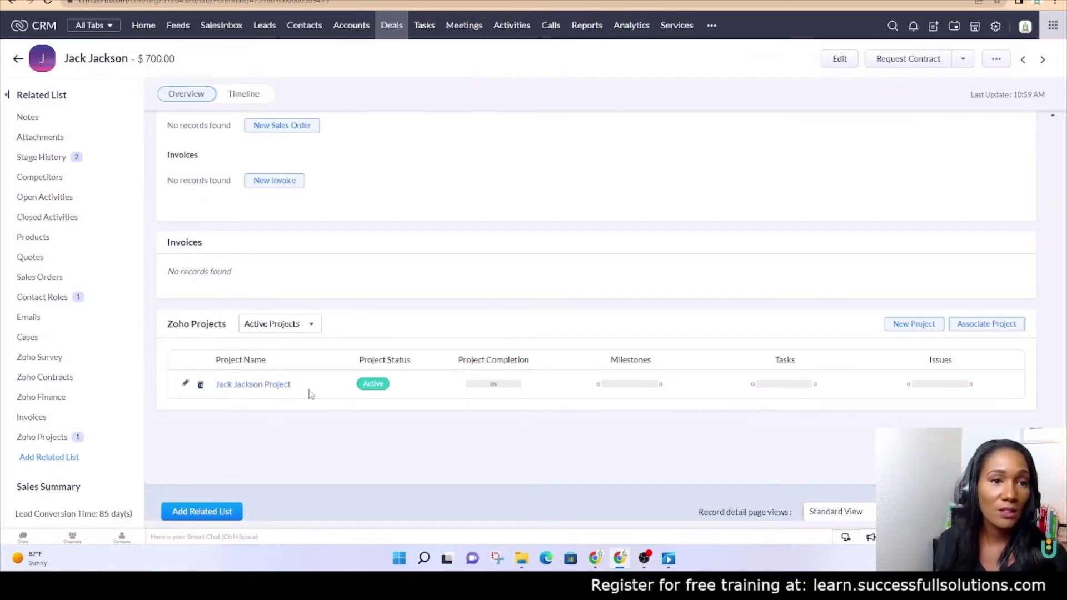
# Step: Open the Grady Shades & Awnings account and view its Zoho Projects list
pyautogui.click(346, 33)
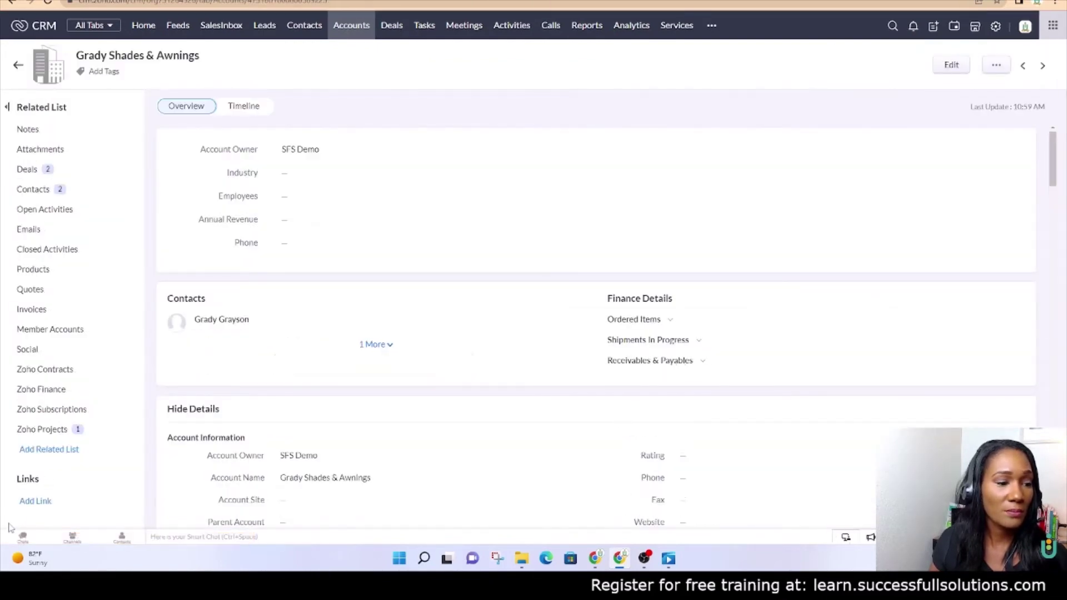
pyautogui.click(42, 429)
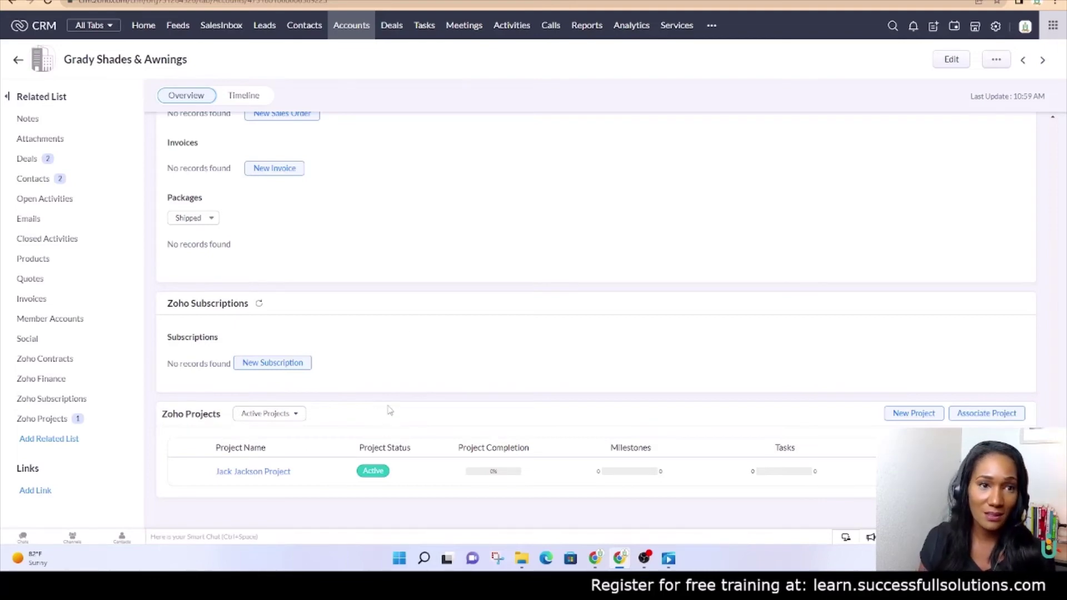
# Step: Open the $650.00 XYZ Party Supplies deal and view its empty Zoho Projects section
pyautogui.click(389, 25)
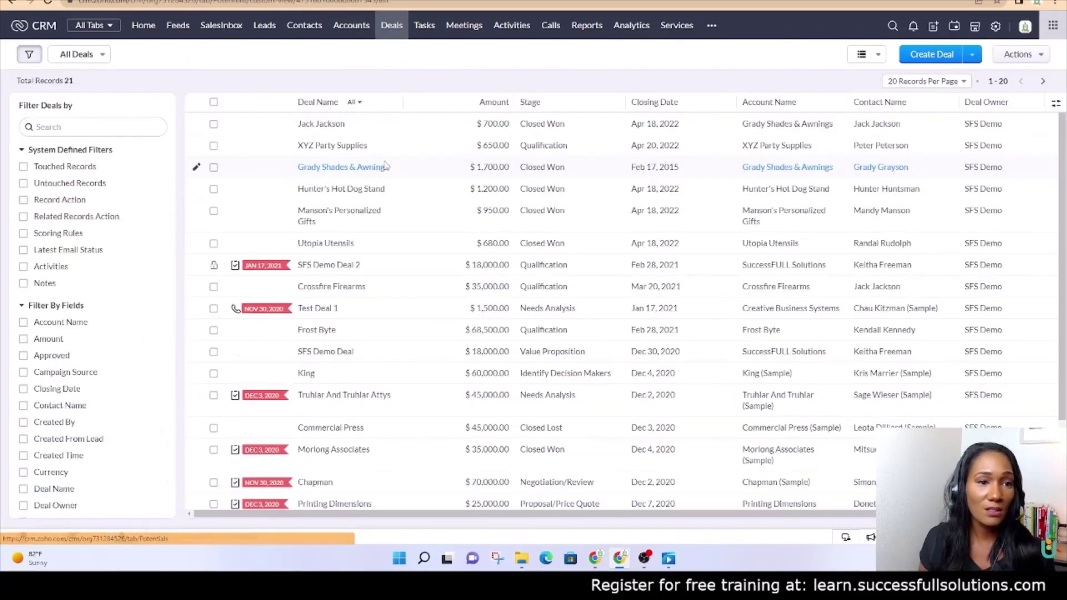
pyautogui.click(350, 146)
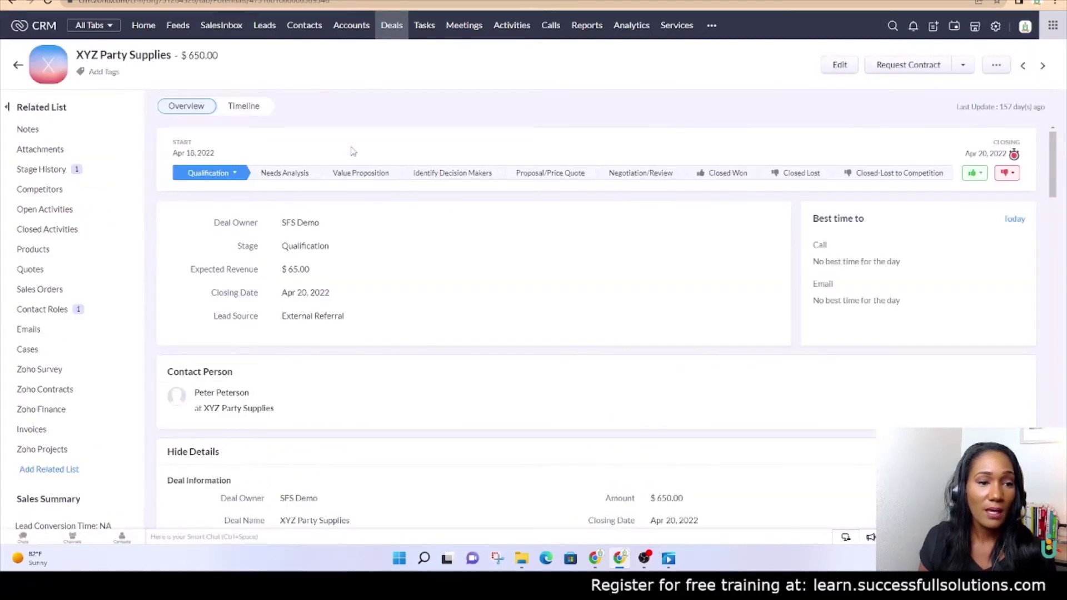
pyautogui.scroll(-2, 128, 346)
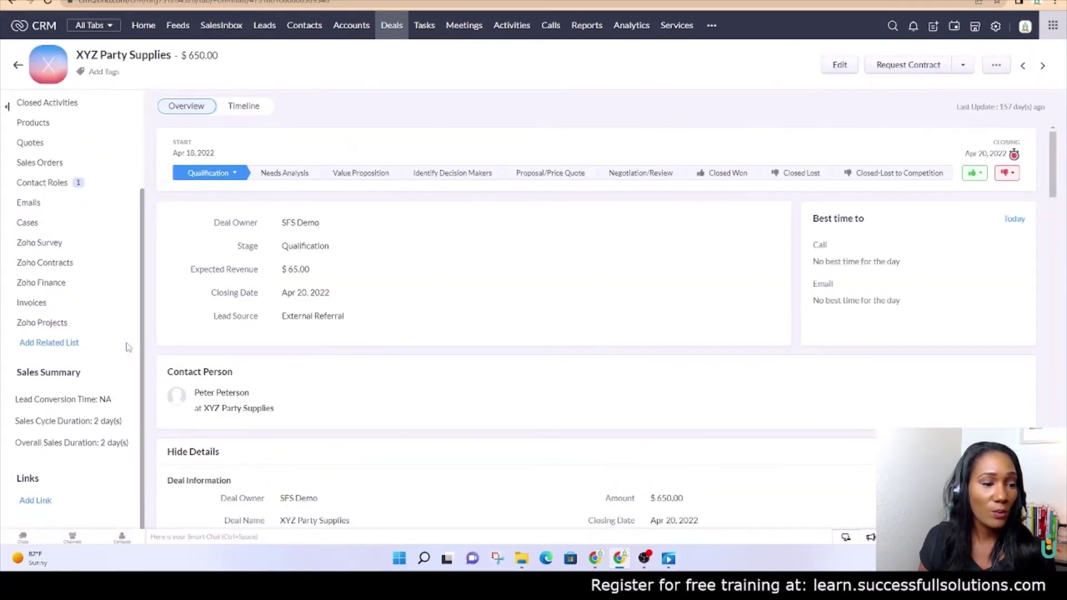
pyautogui.click(52, 327)
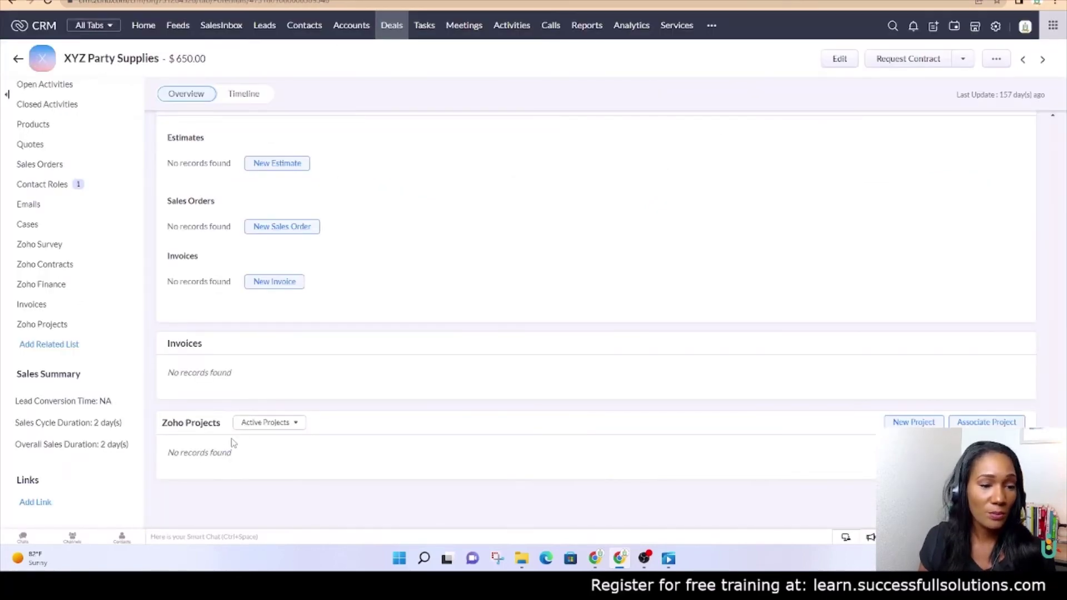
# Step: Associate the existing XYZ Party Supplies Project with this deal
pyautogui.click(974, 424)
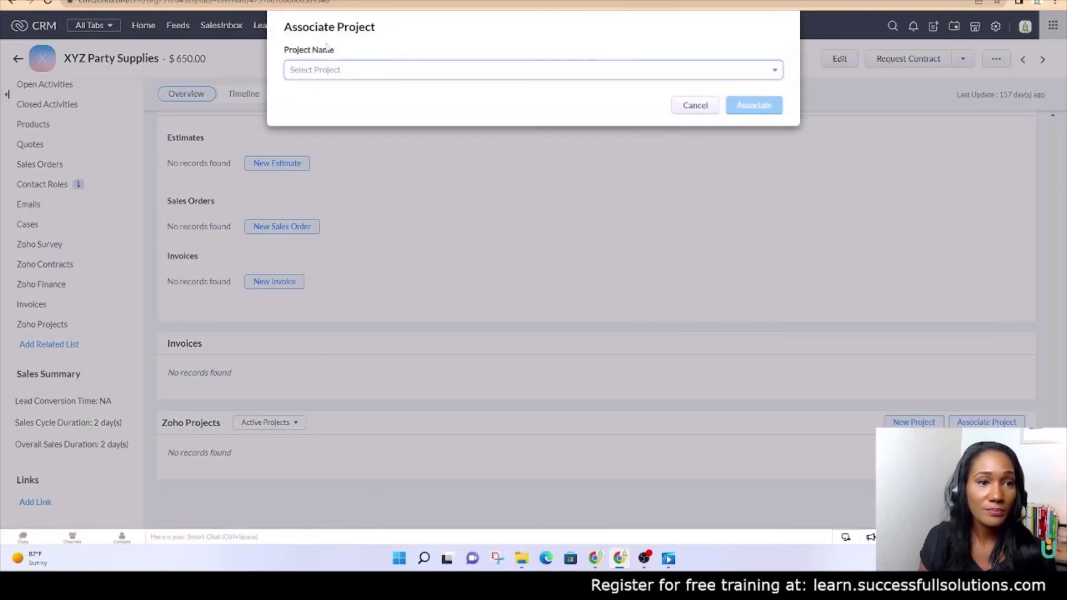
pyautogui.click(303, 77)
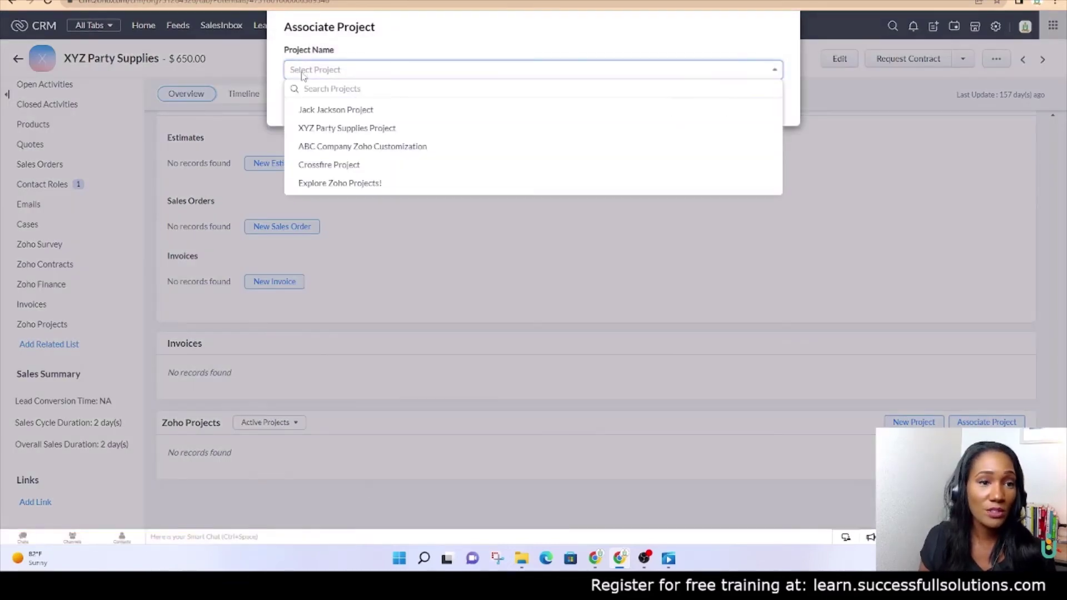
pyautogui.click(313, 129)
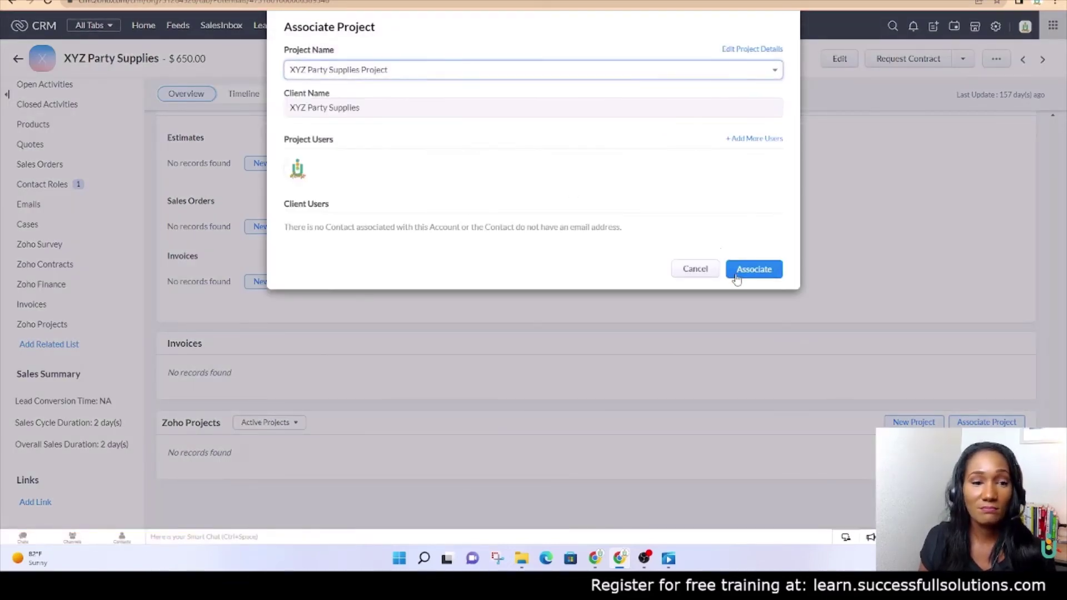
pyautogui.click(753, 269)
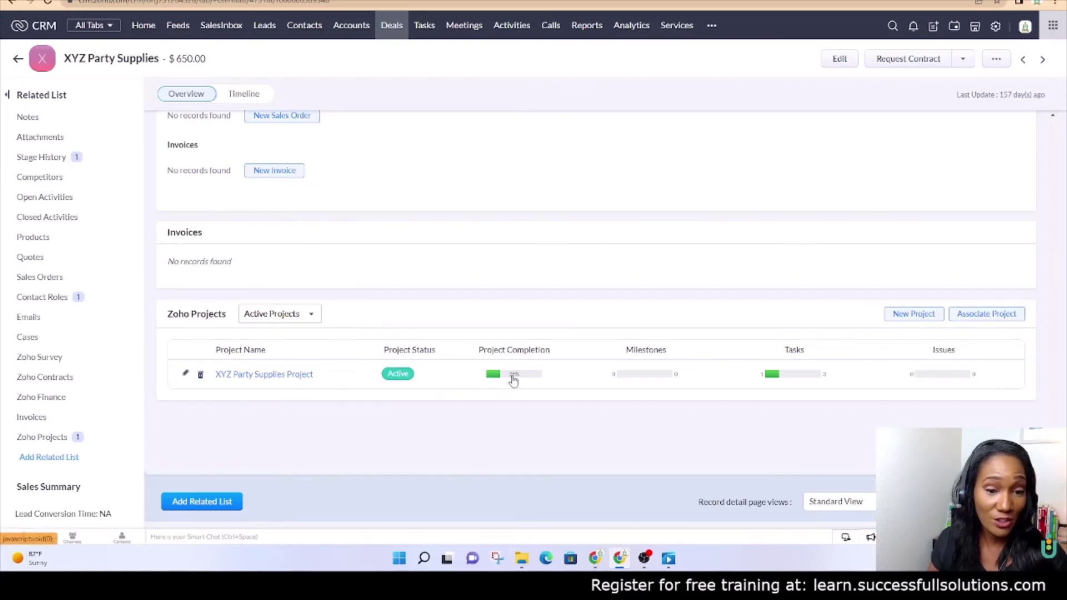
# Step: Preview the linked project's tasks, close the preview, then open XYZ Party Supplies Project
pyautogui.click(794, 375)
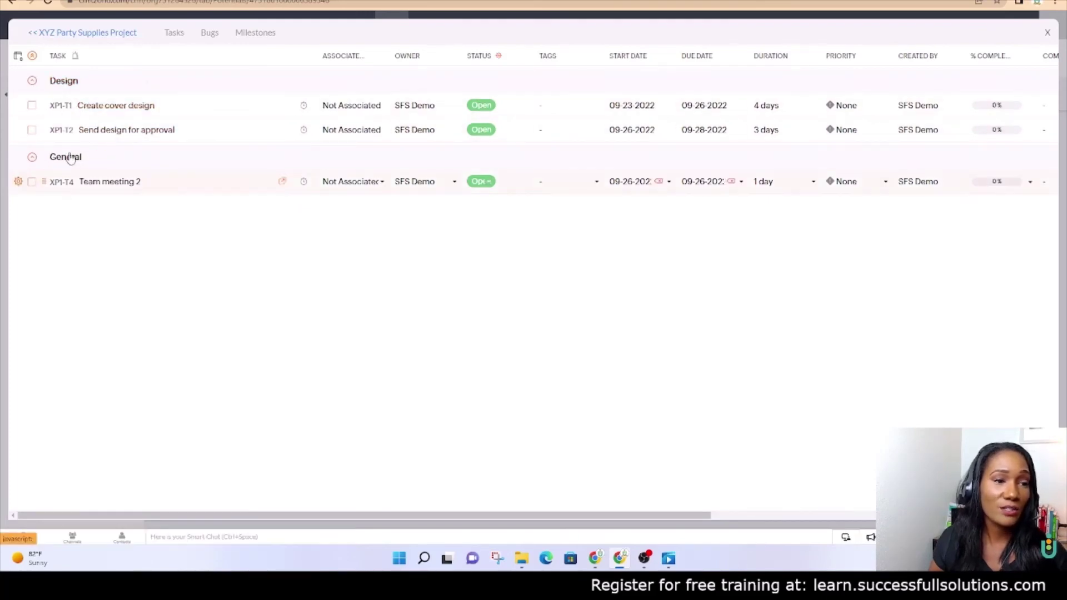
pyautogui.click(1048, 35)
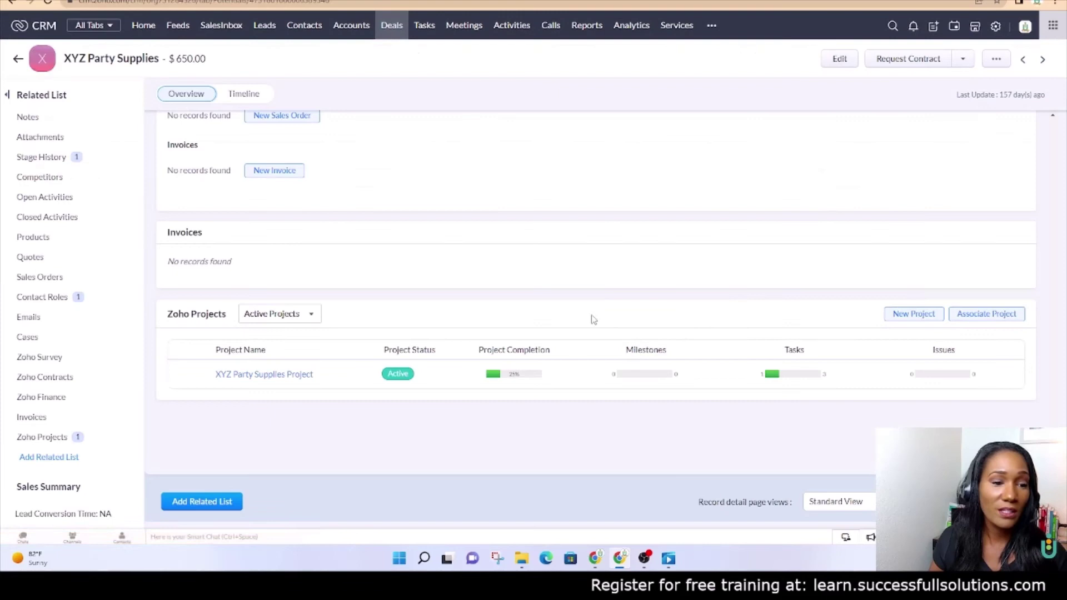
pyautogui.click(295, 375)
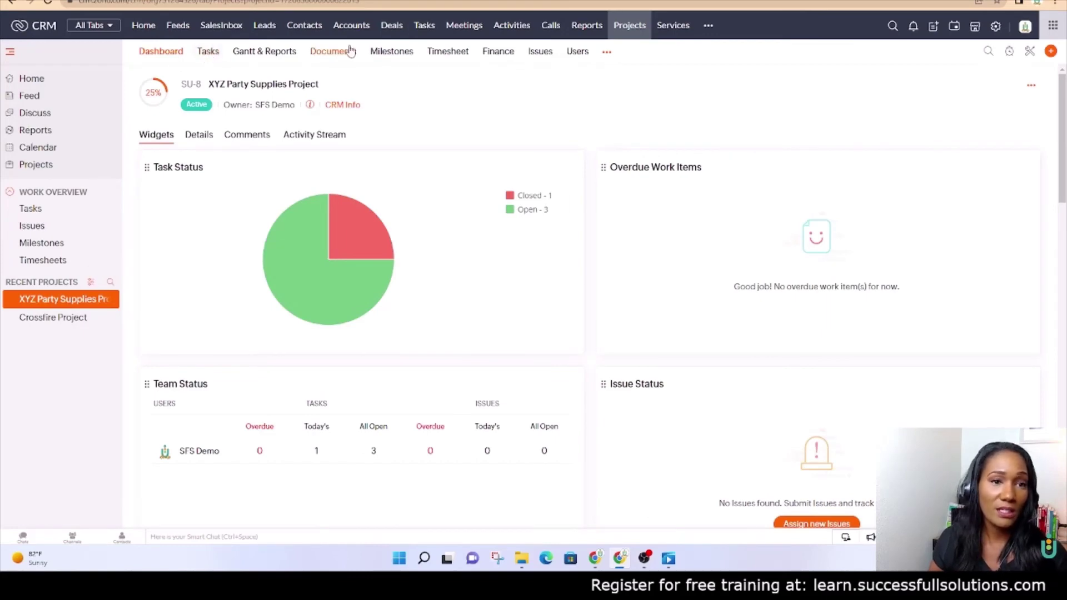
# Step: Switch the XYZ Party Supplies Project to its Tasks list showing three open tasks
pyautogui.click(205, 53)
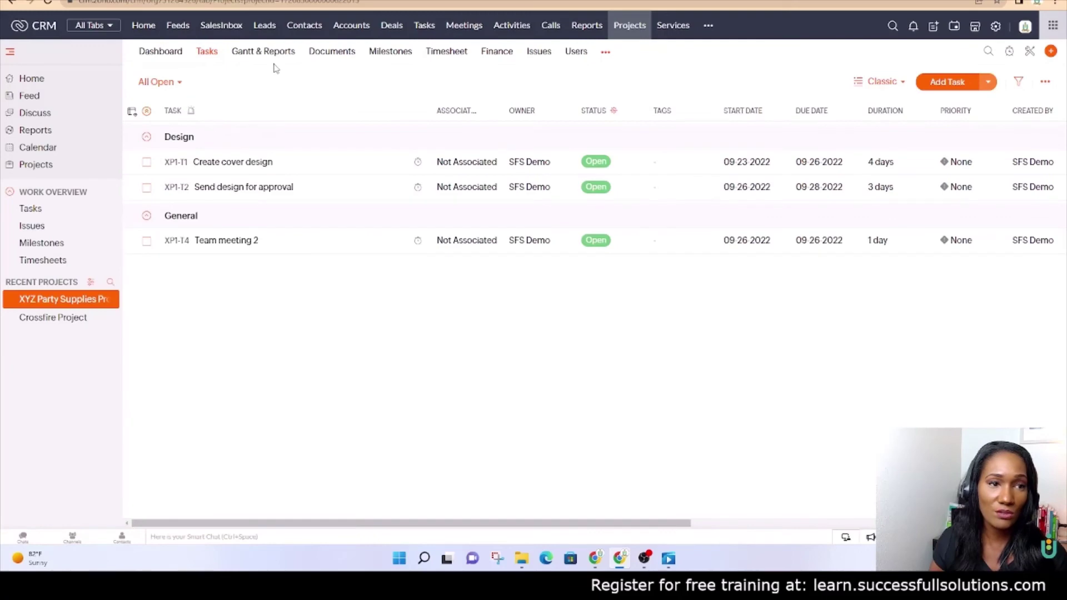